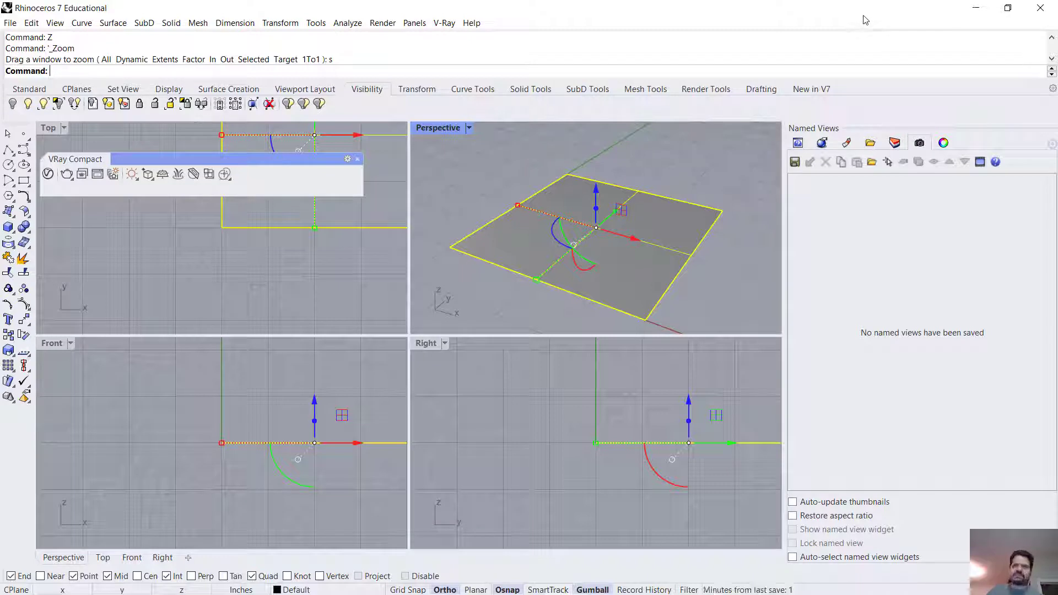
Review the Wood Toy Truck model page in Firefox from the top.
click(359, 588)
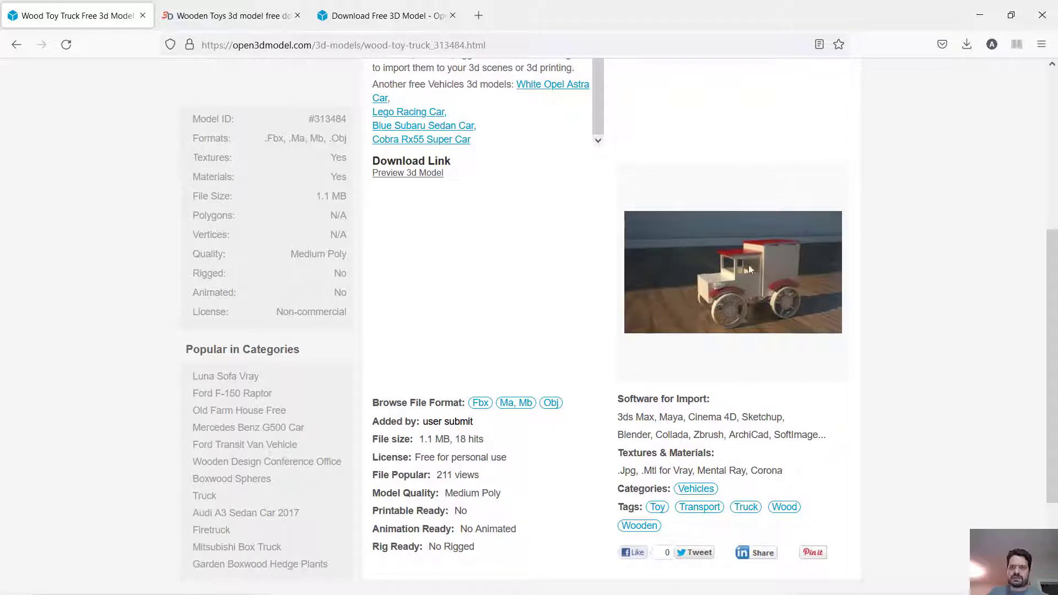
scroll(759, 279, up, 4)
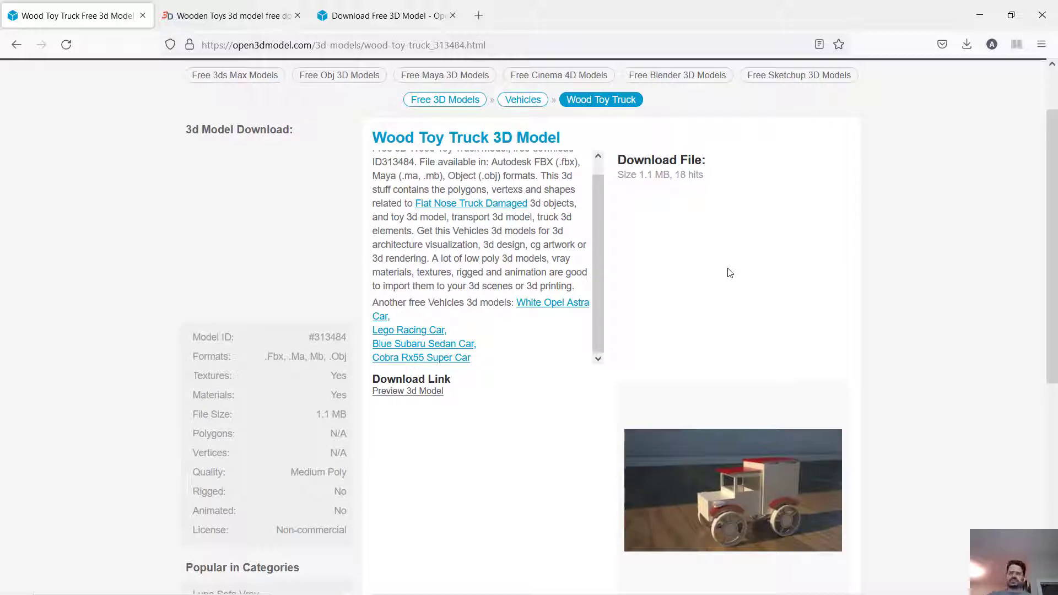
scroll(711, 274, up, 1)
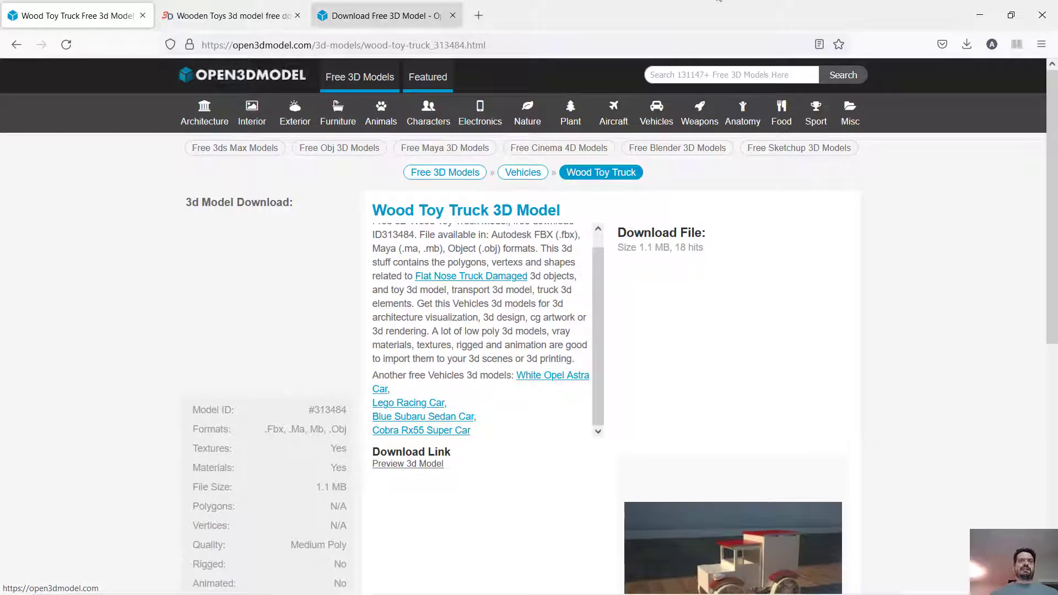
Check the downloaded wooden_model_truck files in Downloads, then return to Rhino with nothing selected.
mouse_move(671, 559)
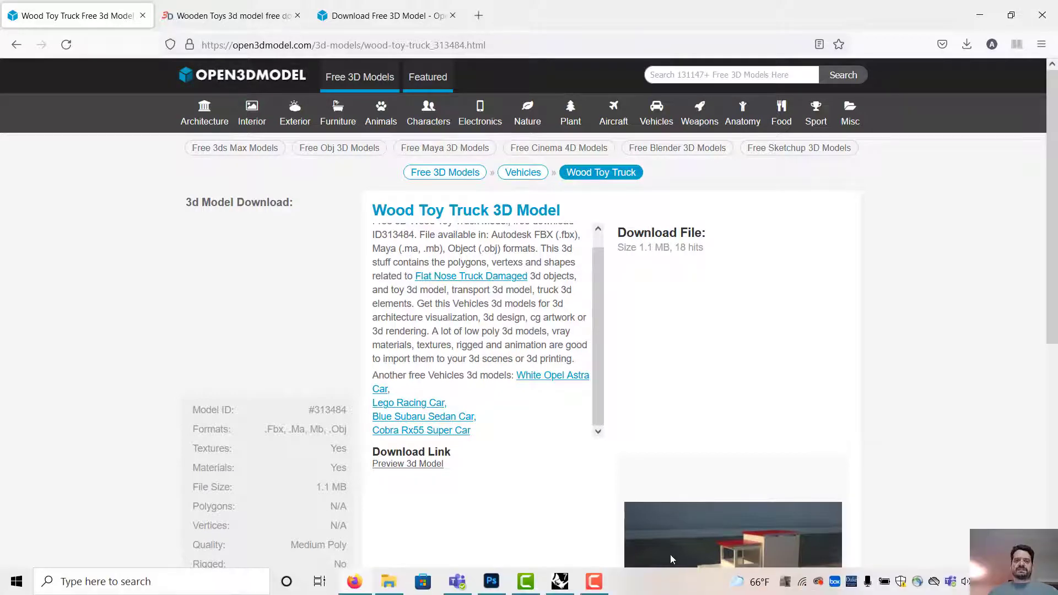
click(389, 582)
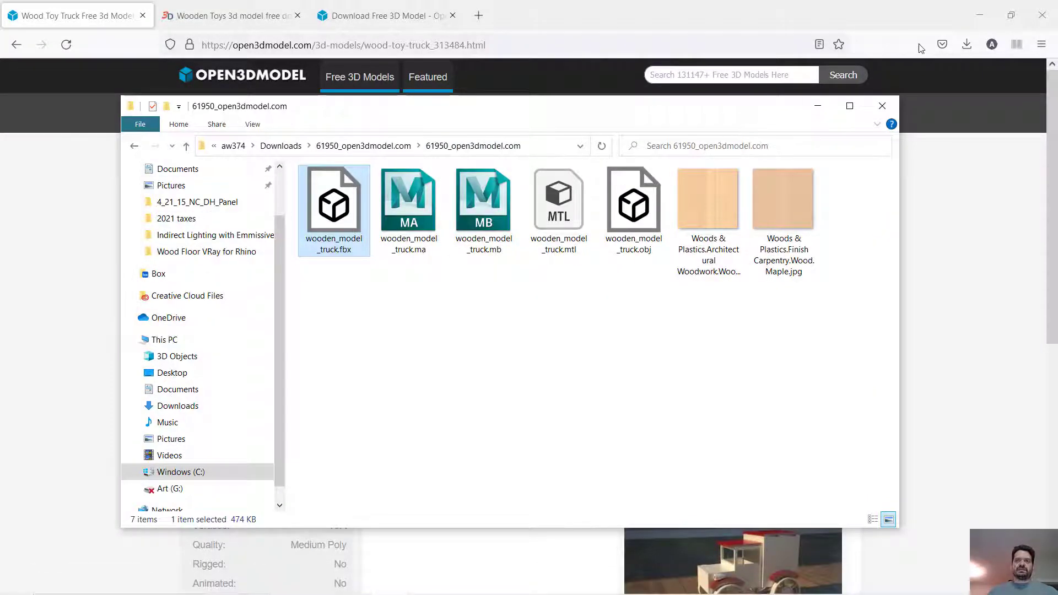
click(818, 106)
click(980, 15)
click(516, 155)
Maximize Perspective and browse the Import dialog to Downloads > 61950_open3dmodel.com.
double_click(448, 128)
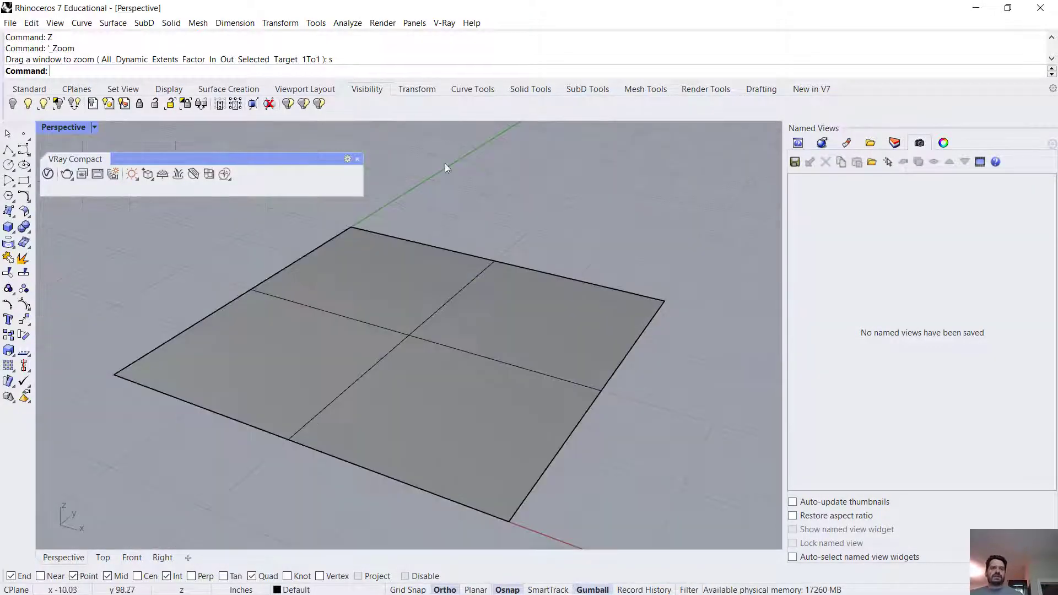
right_drag(457, 344, 371, 332)
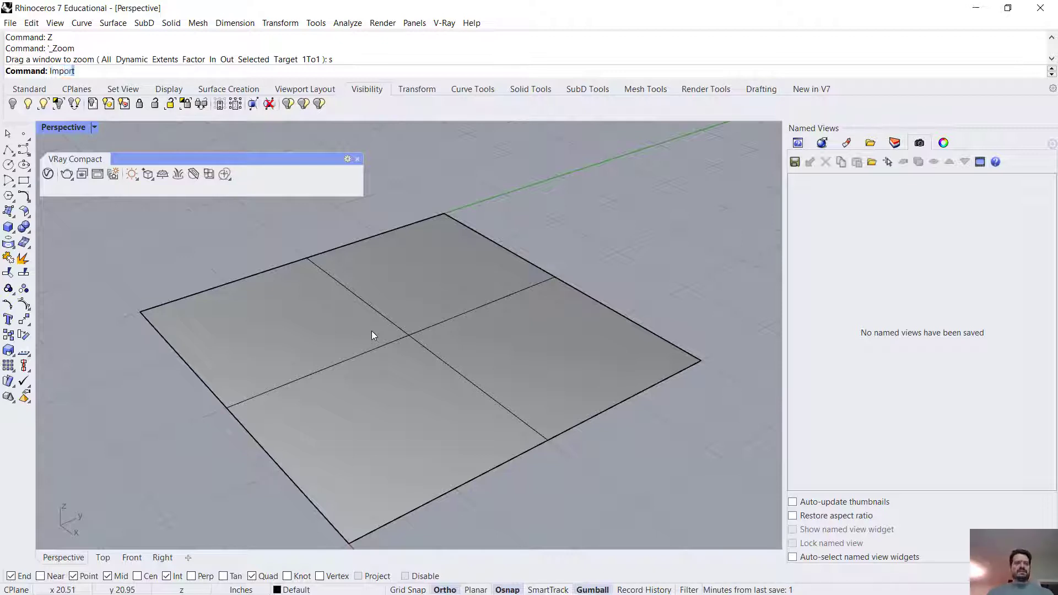
key(Return)
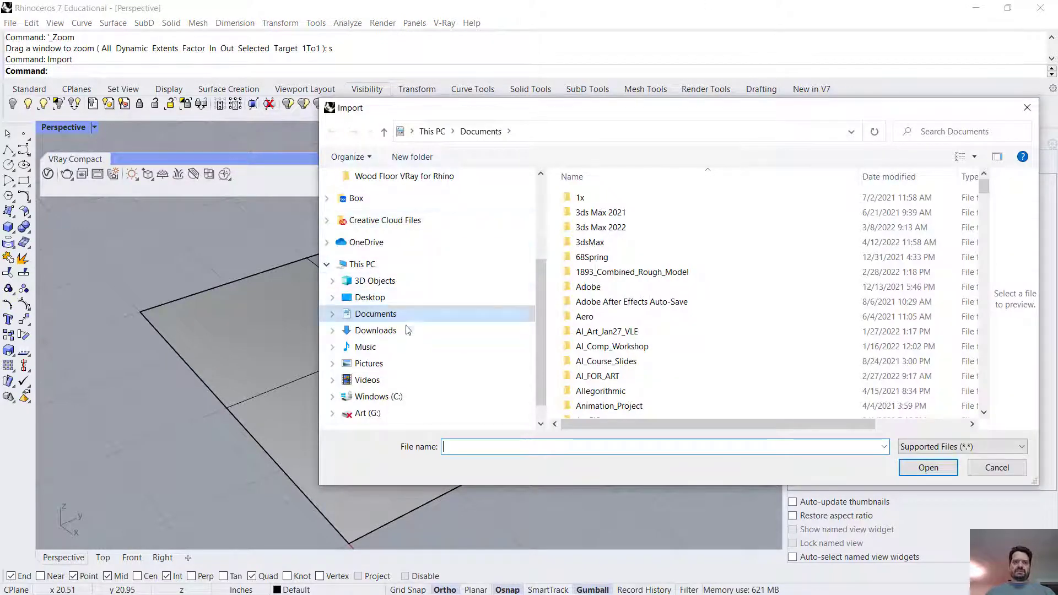
click(407, 331)
double_click(659, 204)
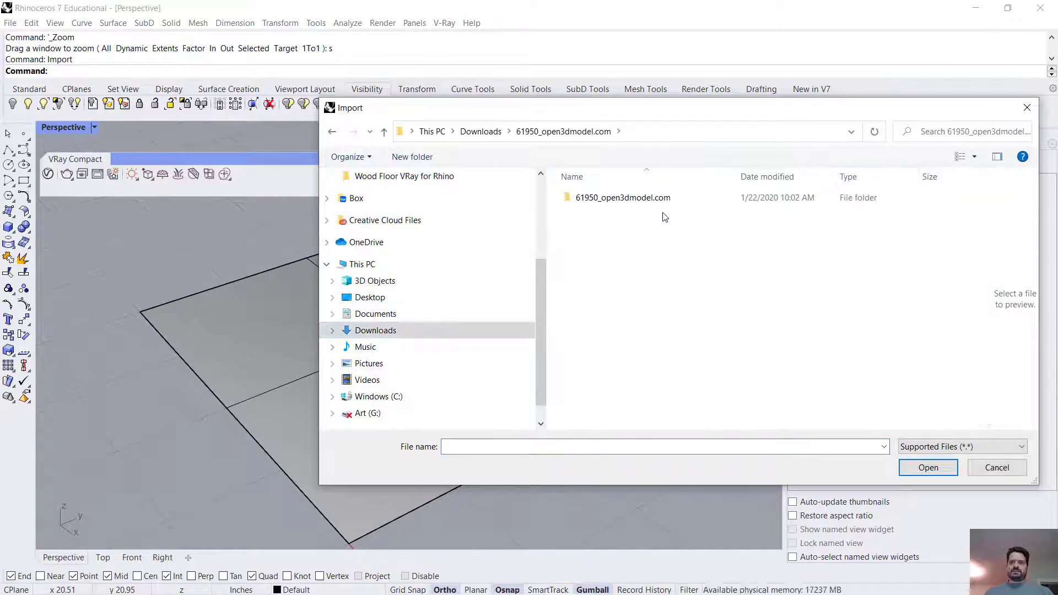
double_click(653, 200)
Import the truck's .fbx file with Prompt to scale on import turned off.
drag(696, 114, 483, 117)
click(434, 242)
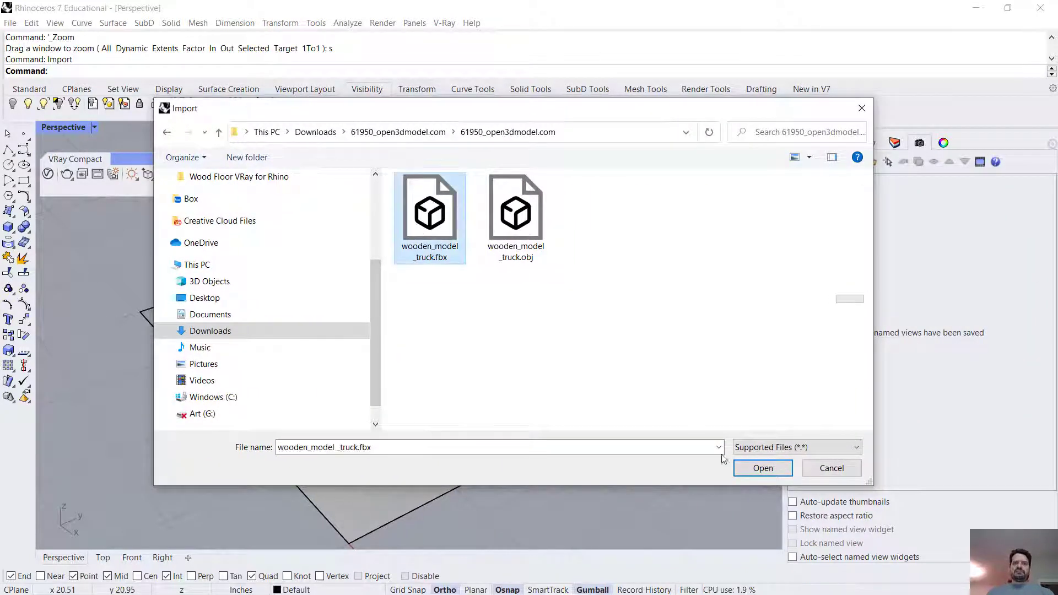
click(762, 468)
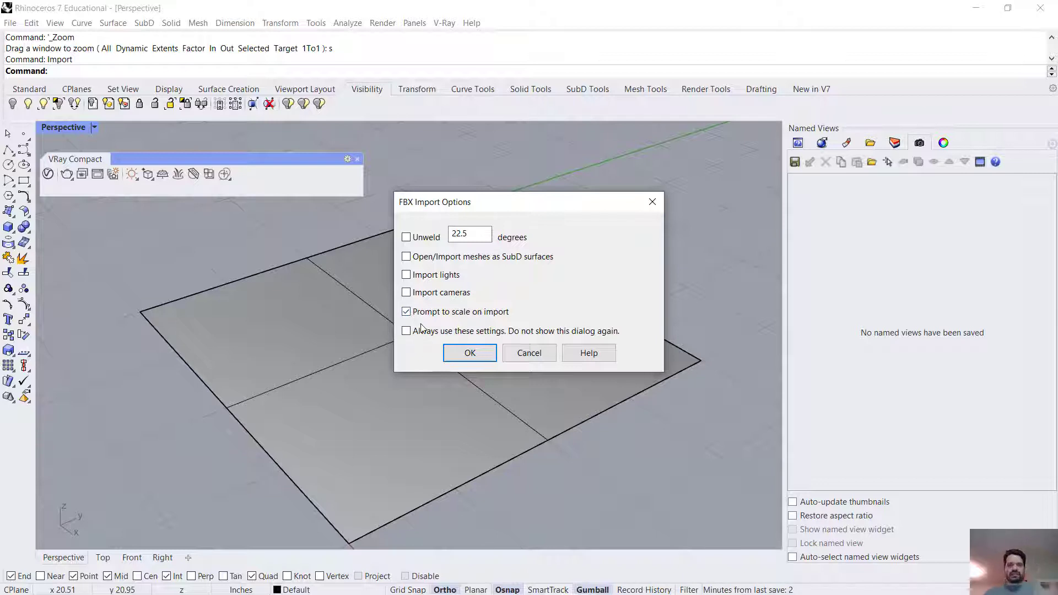
click(408, 313)
click(478, 354)
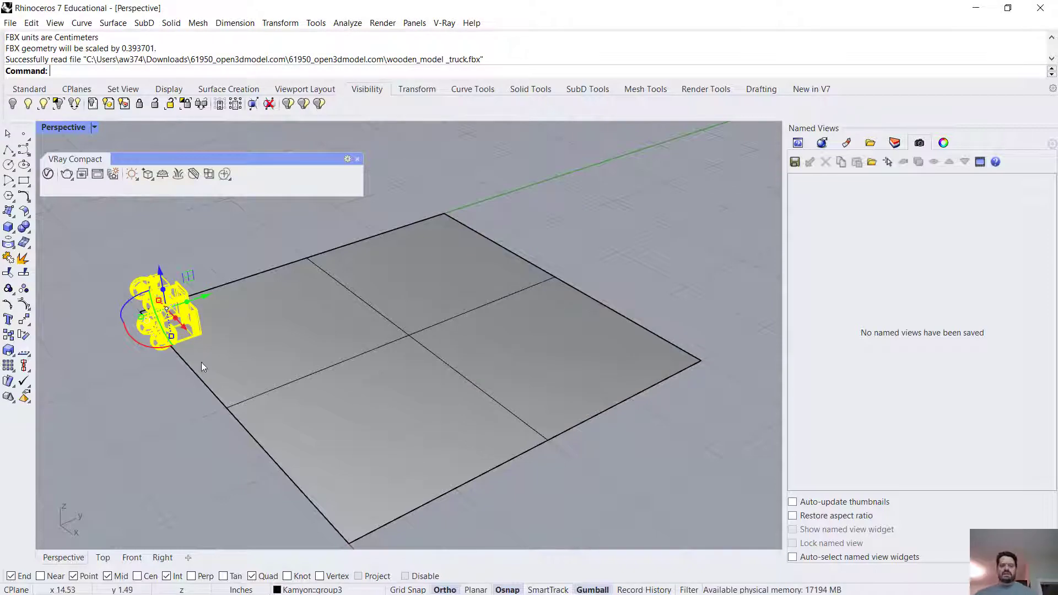
Zoom to the truck and rotate it 90 degrees with the gumball so its wheels are underneath.
text(z)
key(Return)
text(s)
key(Return)
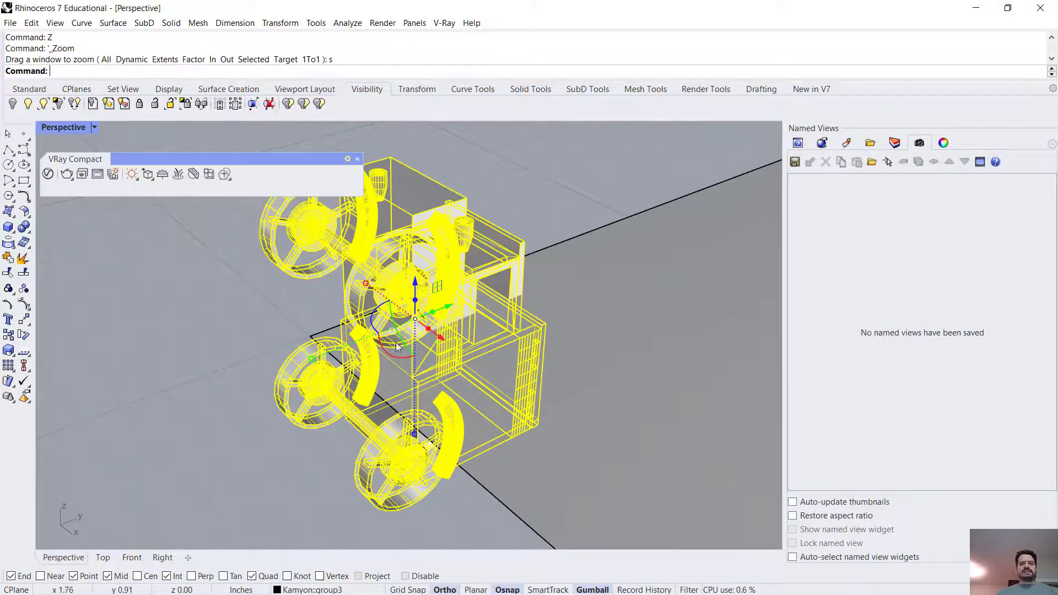
right_drag(396, 342, 567, 300)
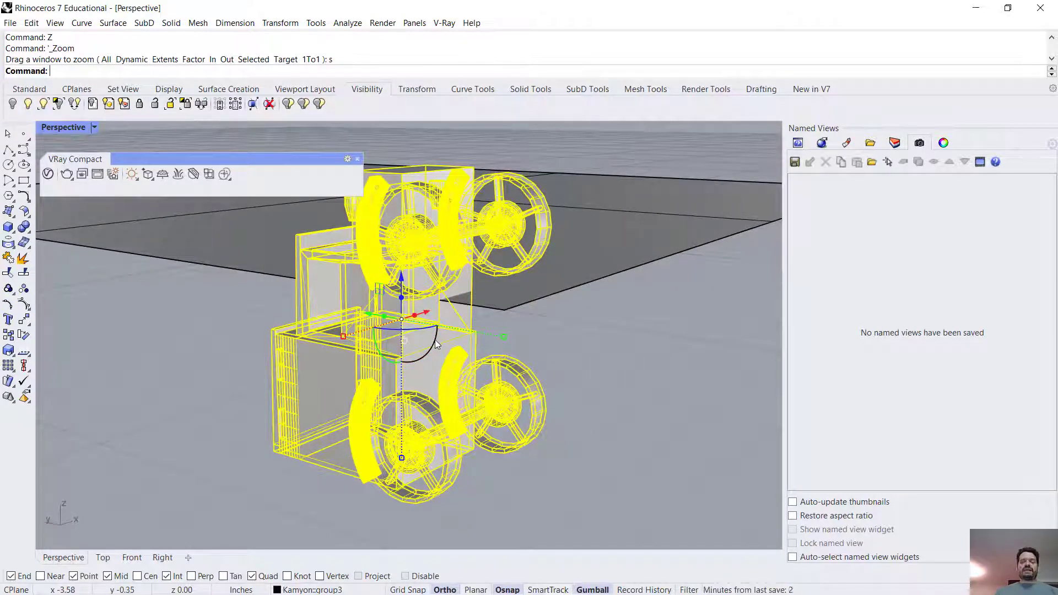
click(586, 589)
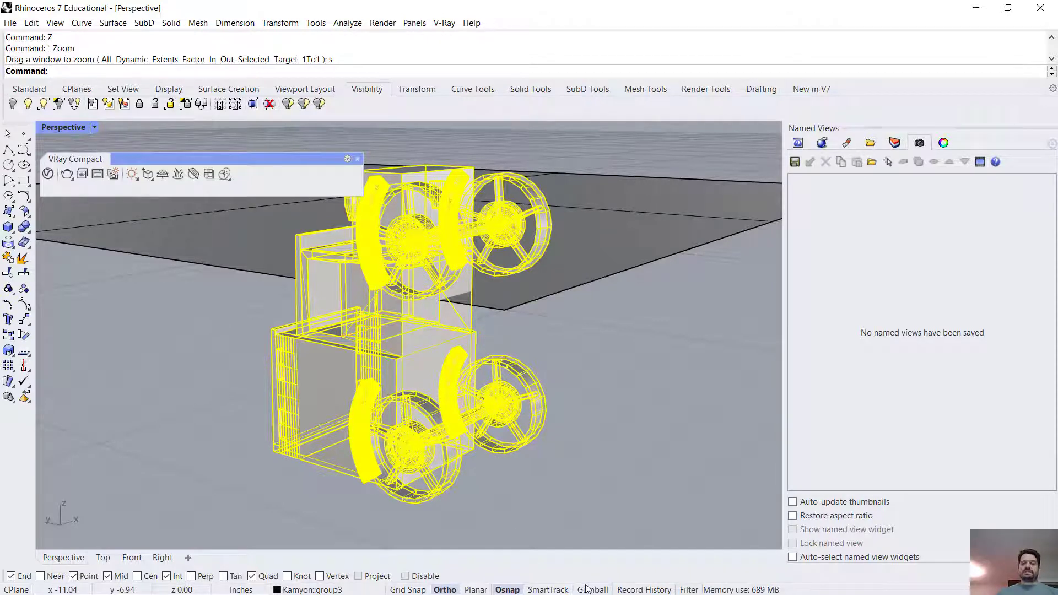
click(590, 590)
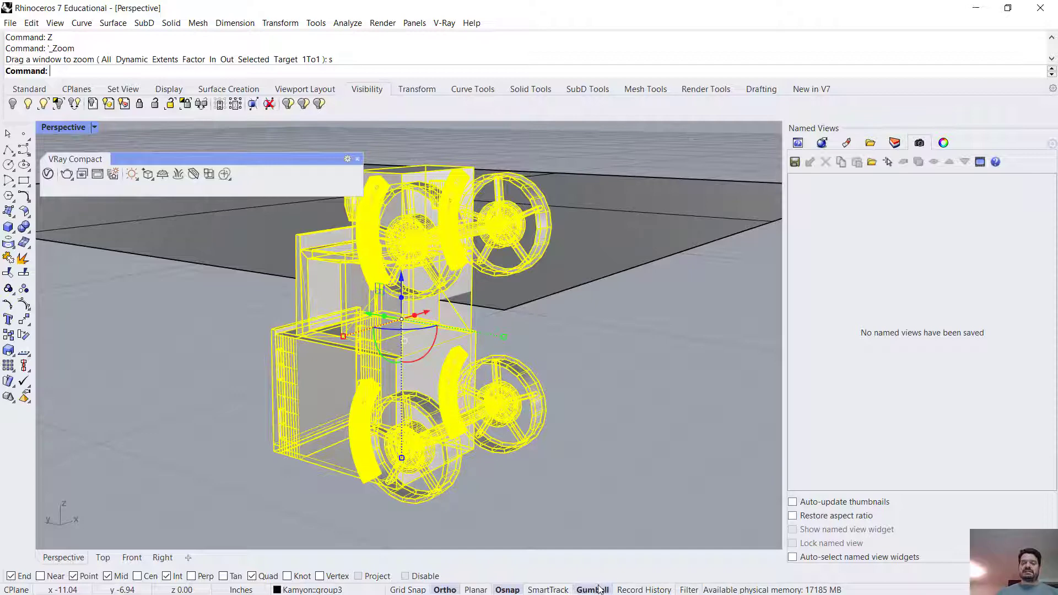
click(434, 349)
text(90)
key(Return)
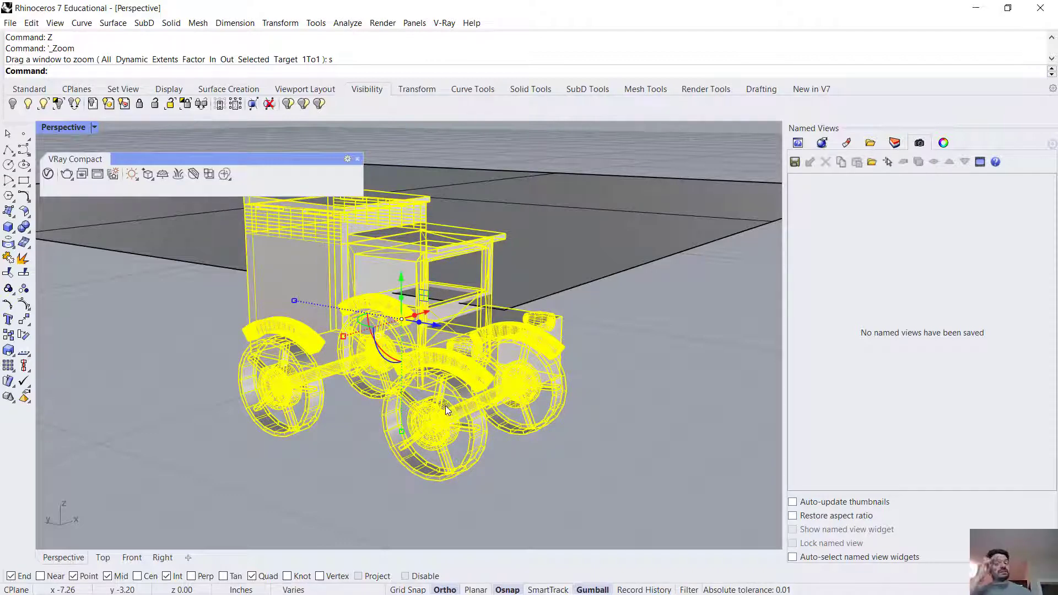
Select the cabin, a front wheel, the body group and the roof slab to inspect the truck's parts.
click(606, 336)
right_drag(620, 337, 488, 349)
click(485, 286)
click(475, 436)
click(382, 368)
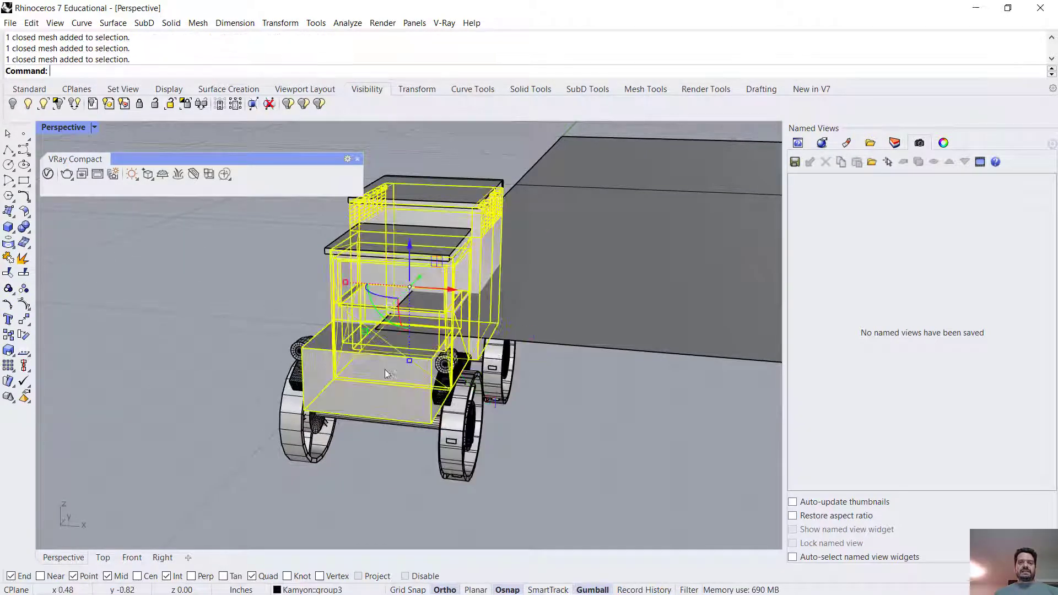
click(430, 181)
click(405, 148)
right_drag(405, 147, 548, 238)
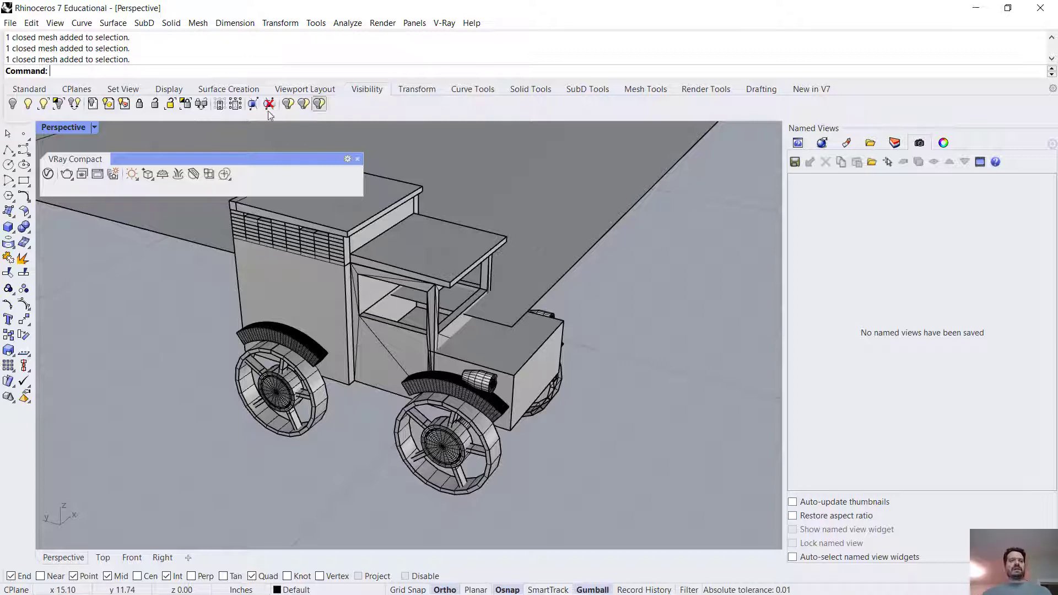
In a maximized Front view, select all 17 truck meshes and raise them onto the ground line.
double_click(64, 127)
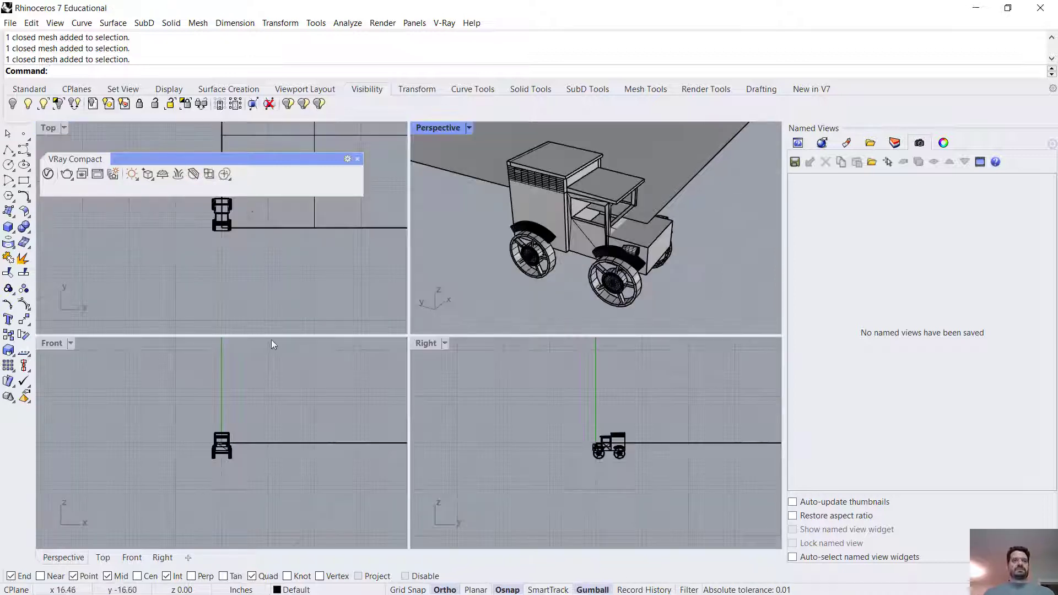
double_click(49, 344)
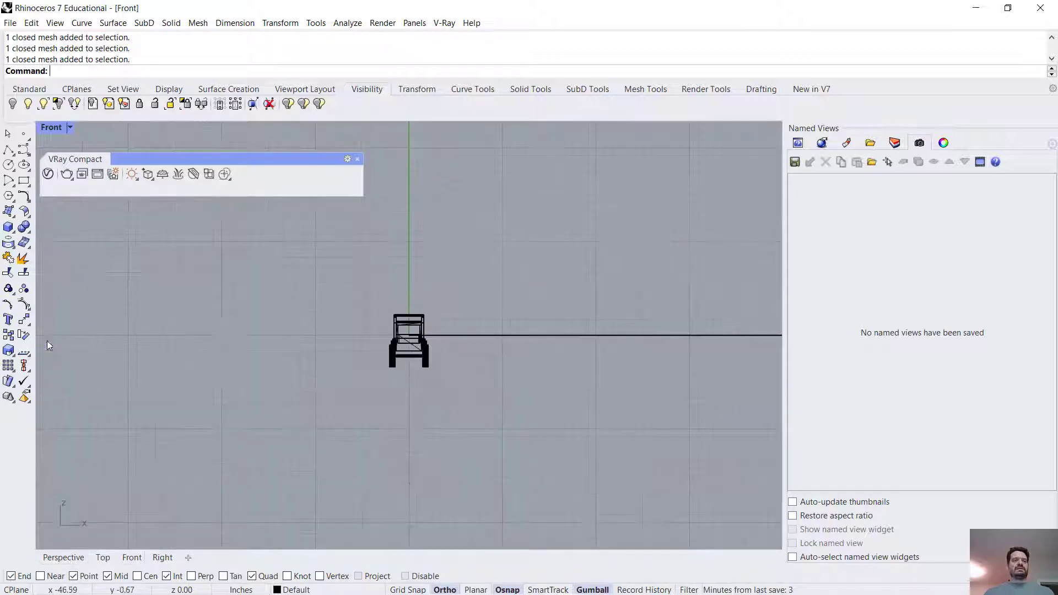
drag(307, 243, 489, 414)
scroll(412, 345, up, 5)
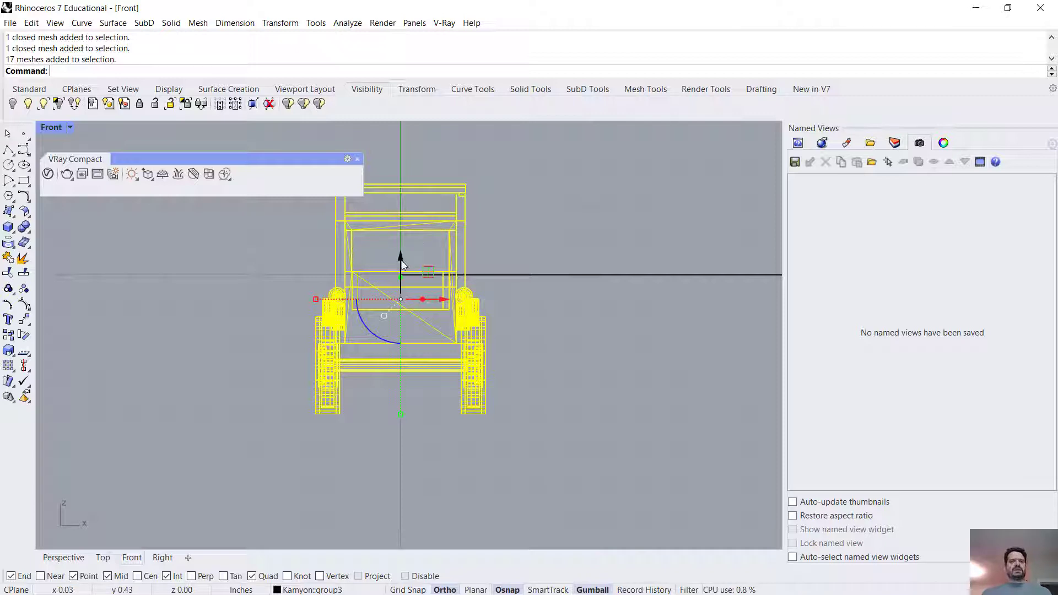
drag(401, 262, 392, 201)
scroll(396, 237, up, 3)
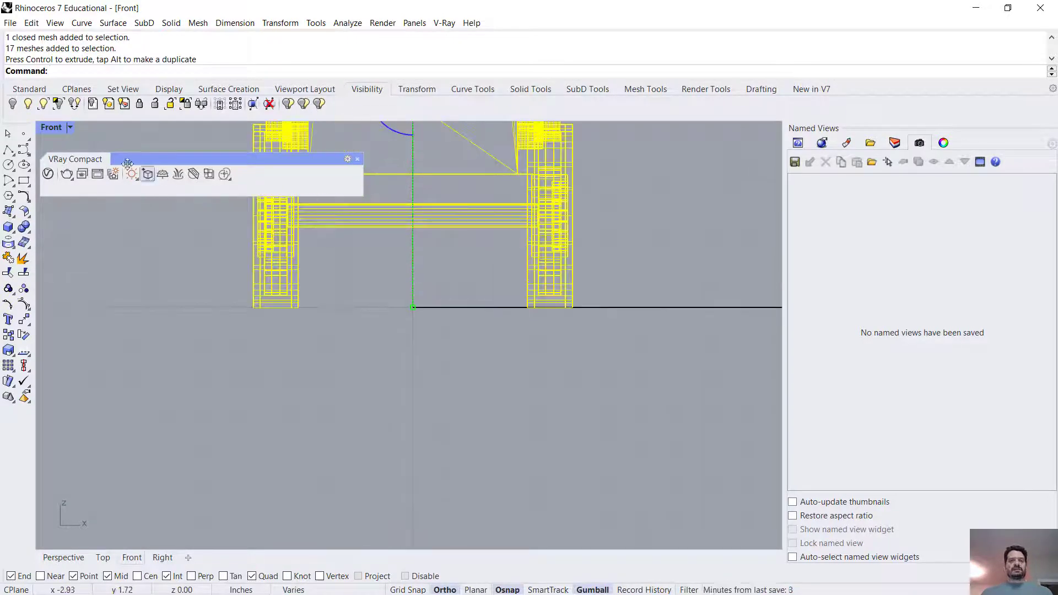
In a maximized Top view, shift the truck toward the origin, then return to Perspective and deselect.
double_click(49, 130)
double_click(48, 128)
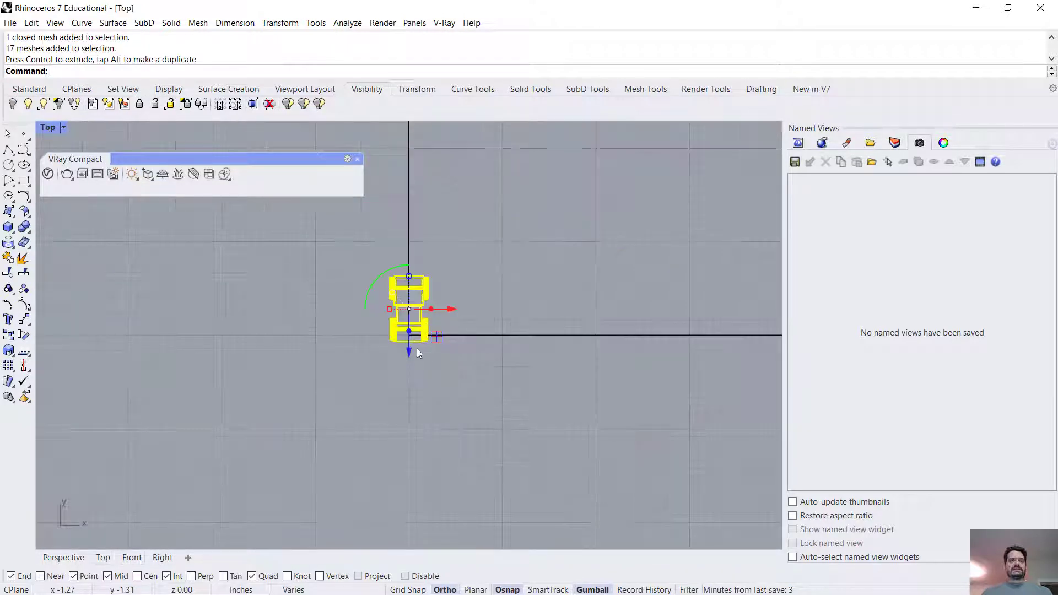
scroll(380, 286, up, 5)
drag(383, 289, 384, 350)
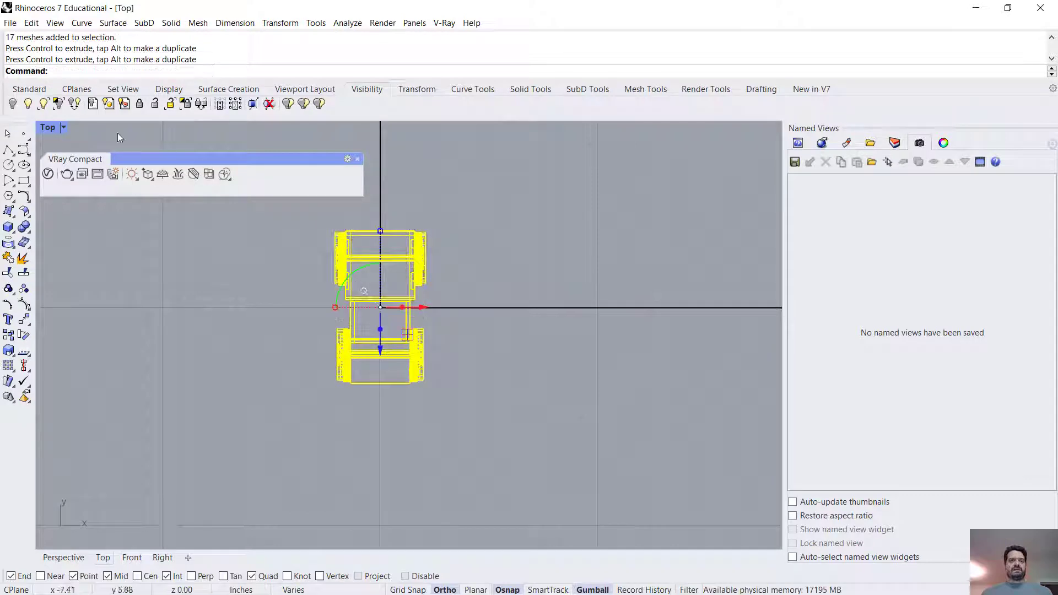
double_click(48, 128)
double_click(434, 128)
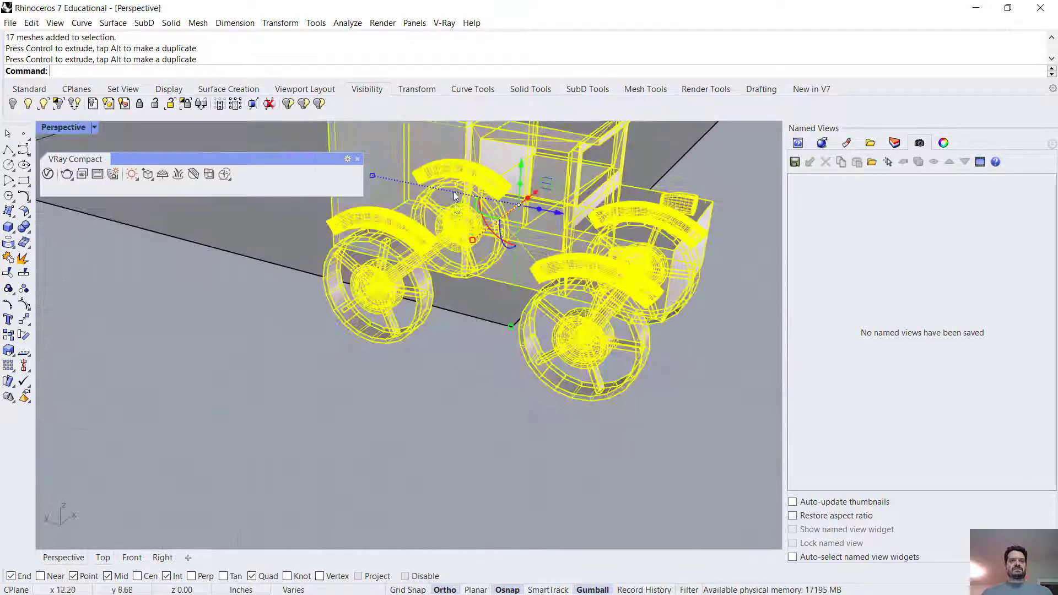
click(369, 371)
scroll(366, 352, down, 4)
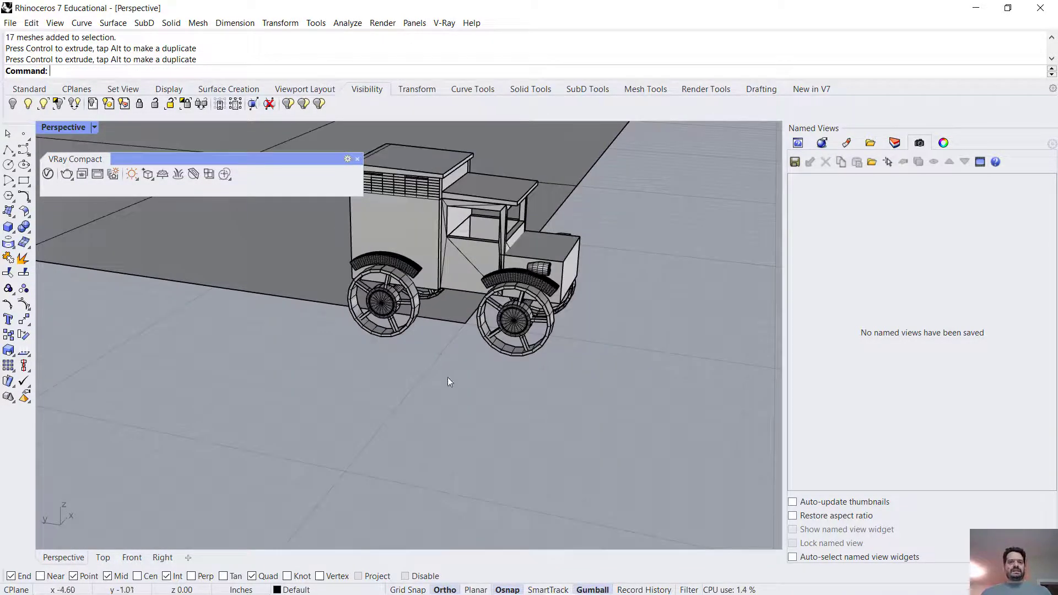
Add a new V-Ray Generic material named Toy_Wood in the Asset Editor.
right_drag(444, 379, 408, 382)
click(48, 174)
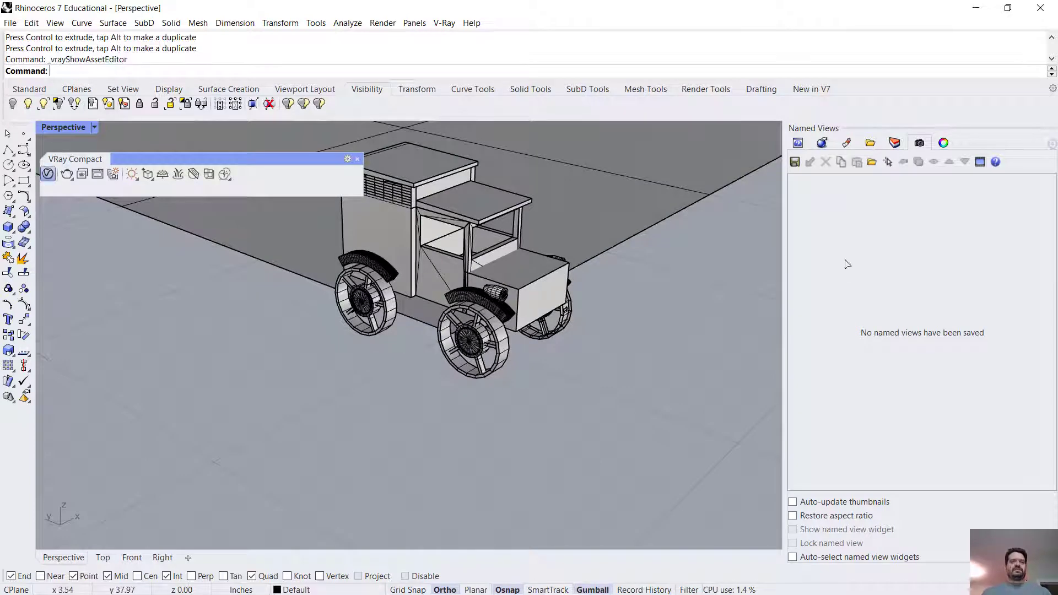
drag(482, 81, 824, 48)
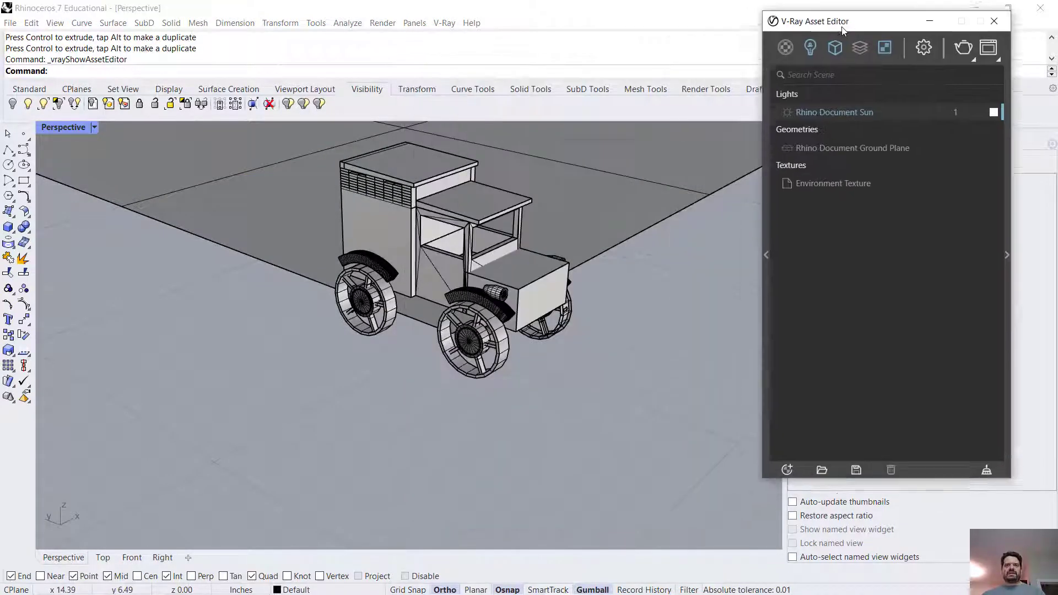
click(775, 68)
click(784, 91)
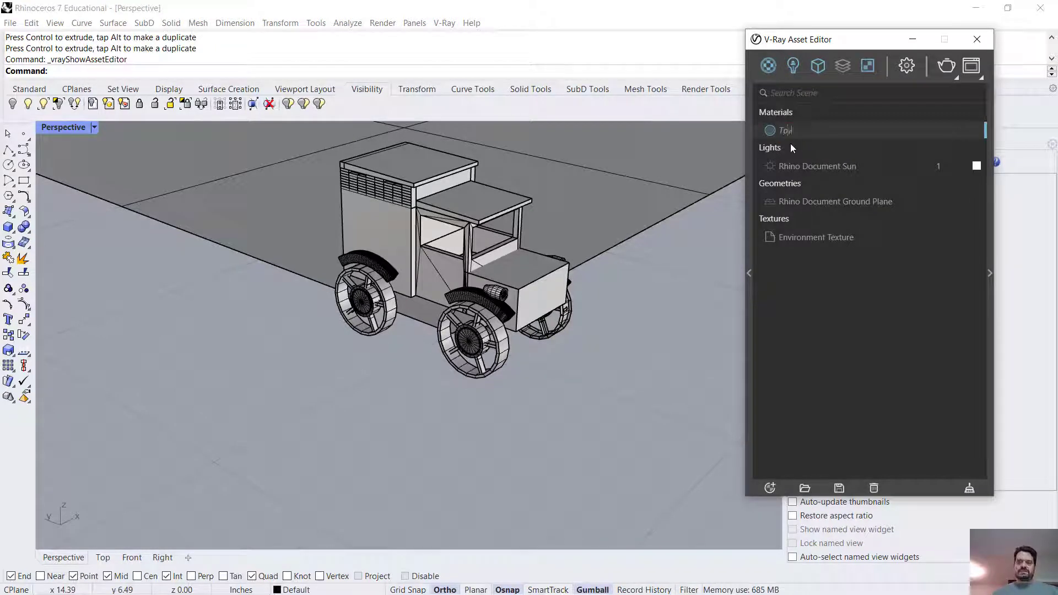
text(Toy_Wood)
key(Return)
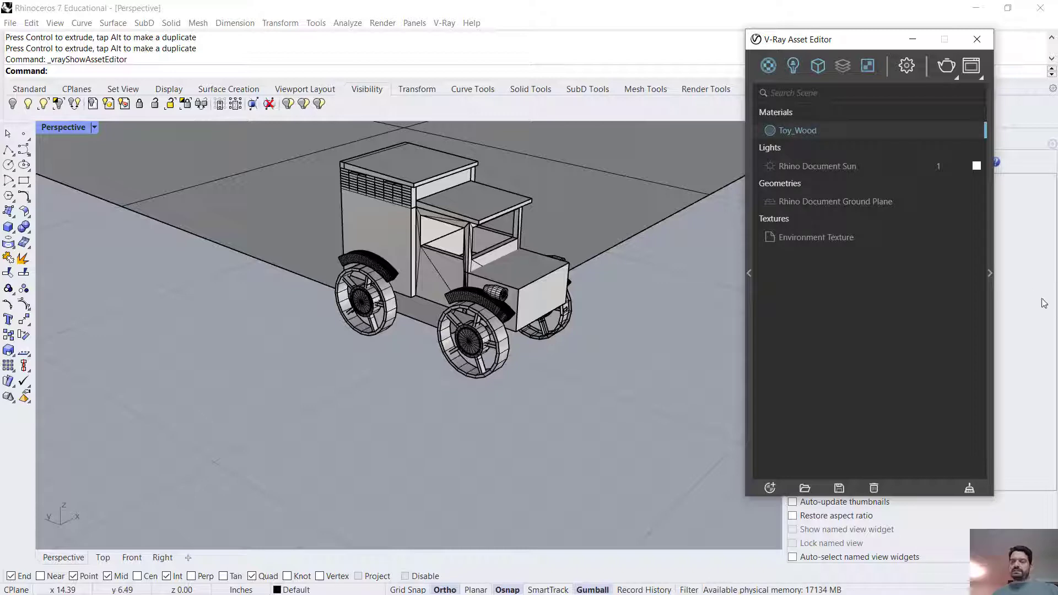
Set Toy_Wood's diffuse colour to a warm pale beige in the Color Picker.
drag(799, 39, 796, 24)
drag(856, 41, 500, 58)
click(748, 313)
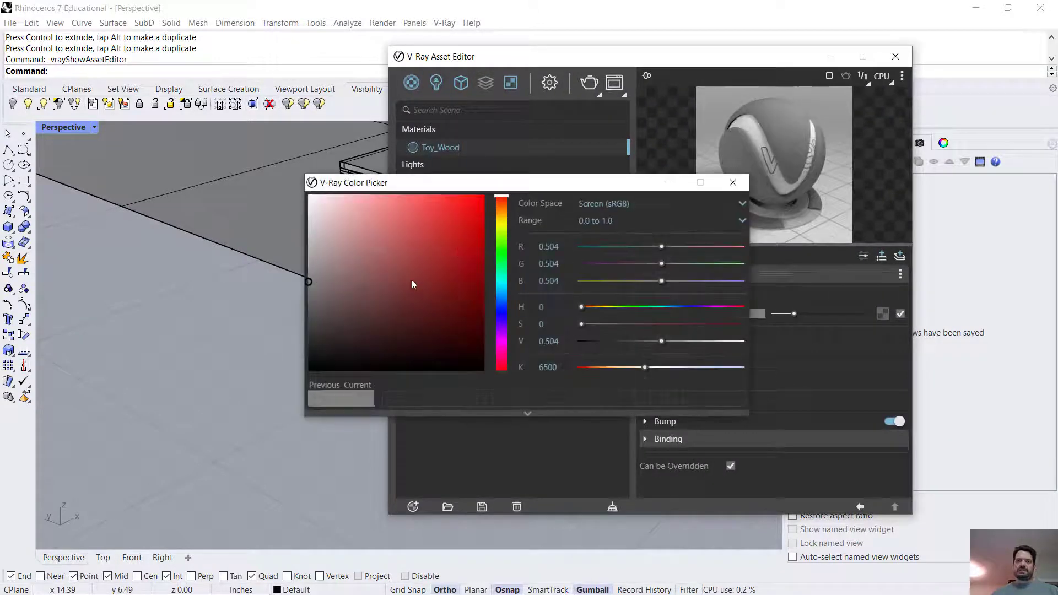
click(502, 212)
drag(502, 218, 503, 224)
click(339, 201)
mouse_move(335, 203)
mouse_down()
mouse_move(363, 210)
mouse_move(332, 217)
mouse_move(331, 246)
mouse_up()
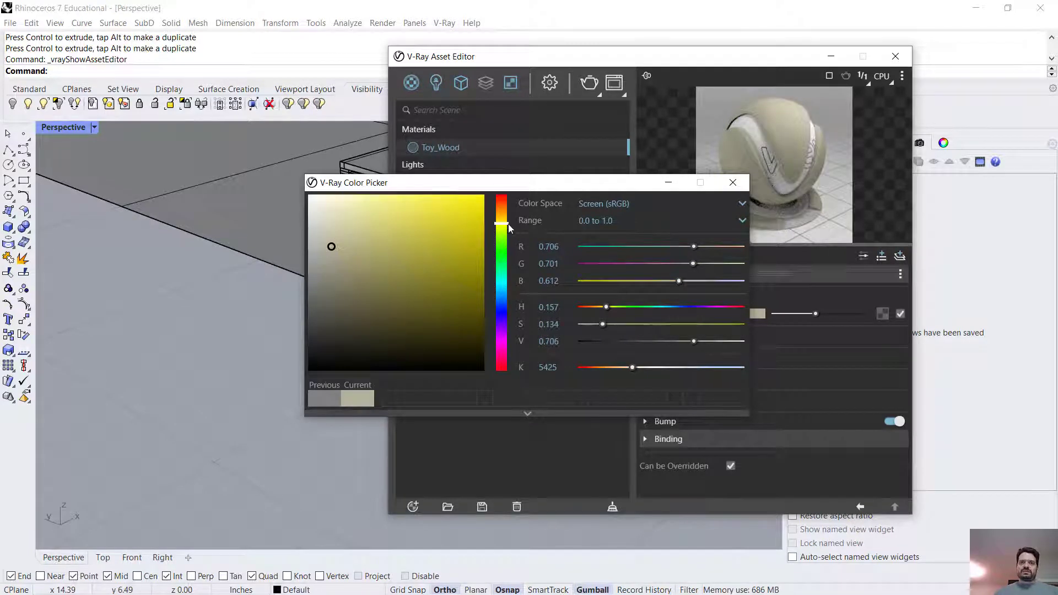
drag(506, 226, 503, 217)
drag(332, 246, 339, 230)
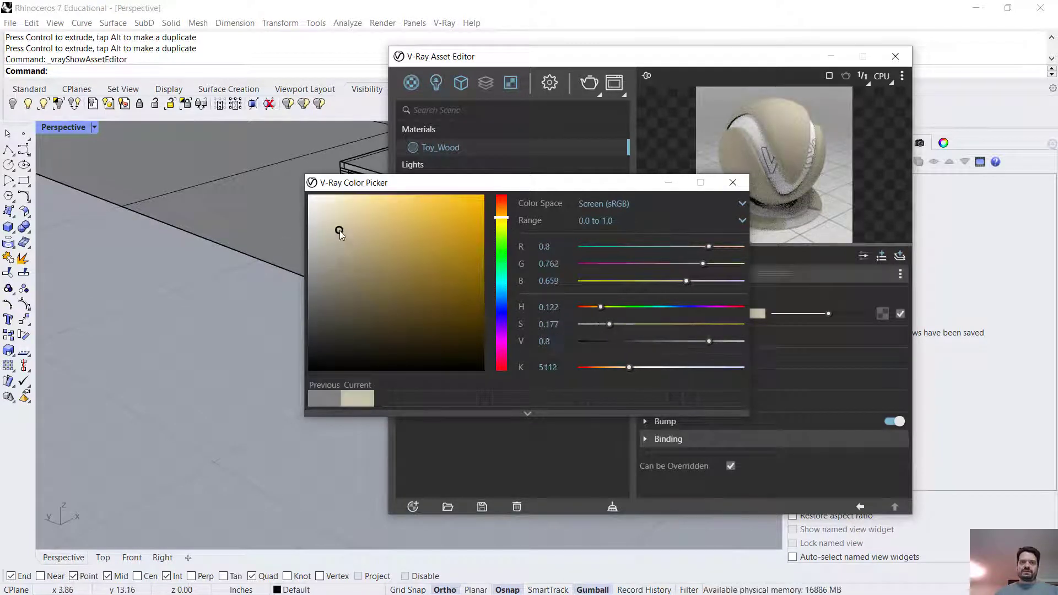
click(733, 183)
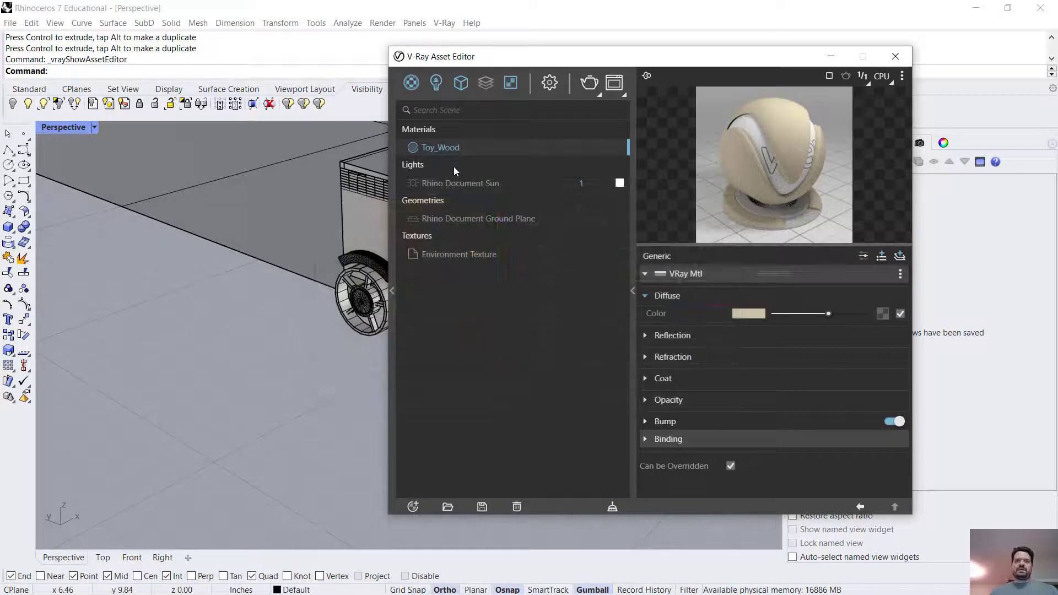
Filter the list to Materials and add a Generic material renamed Toy_Metal.
click(420, 90)
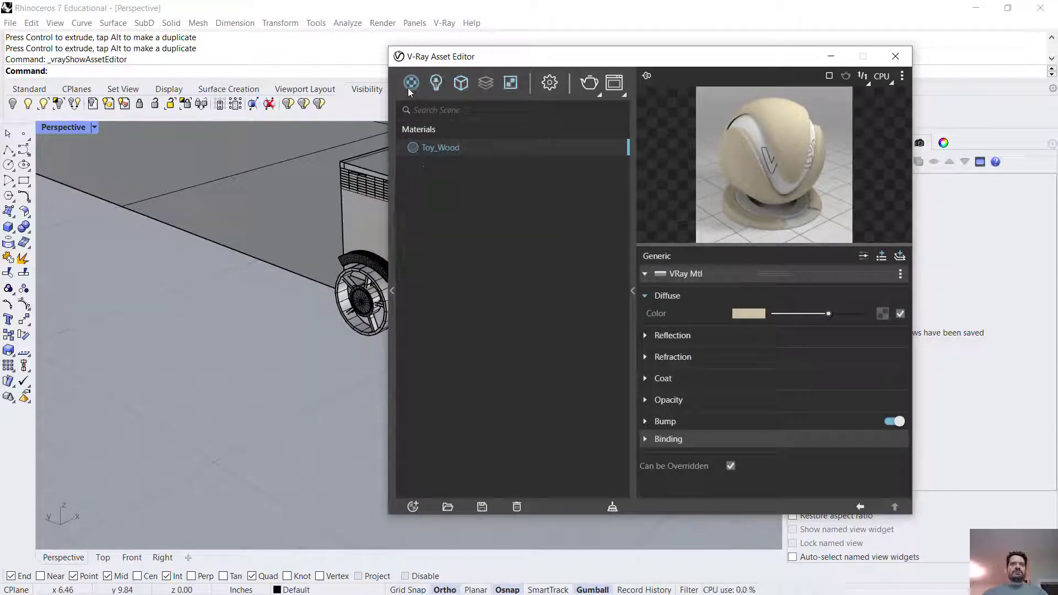
click(407, 87)
click(435, 104)
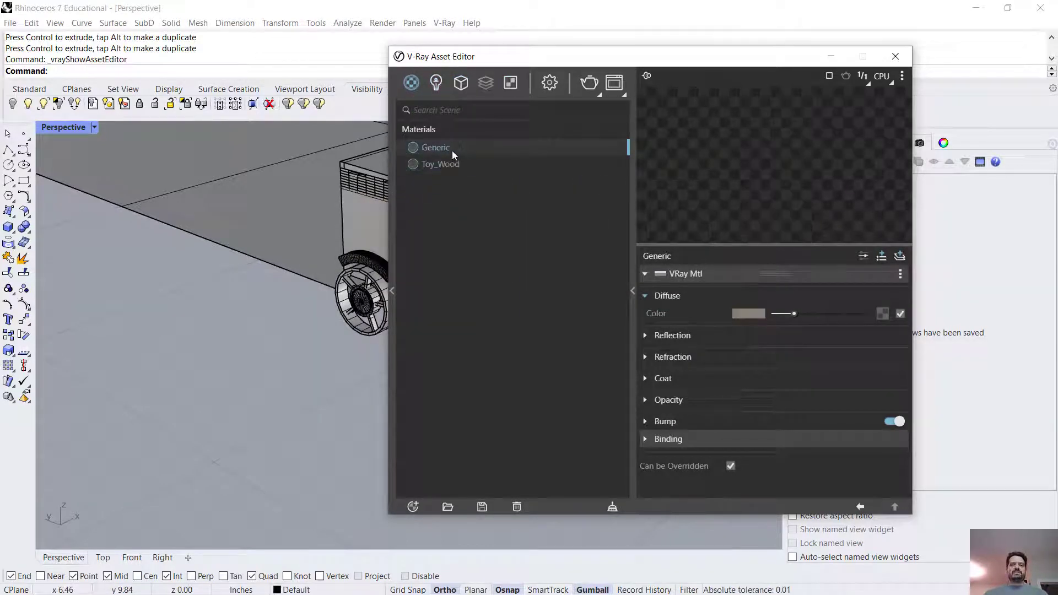
double_click(452, 150)
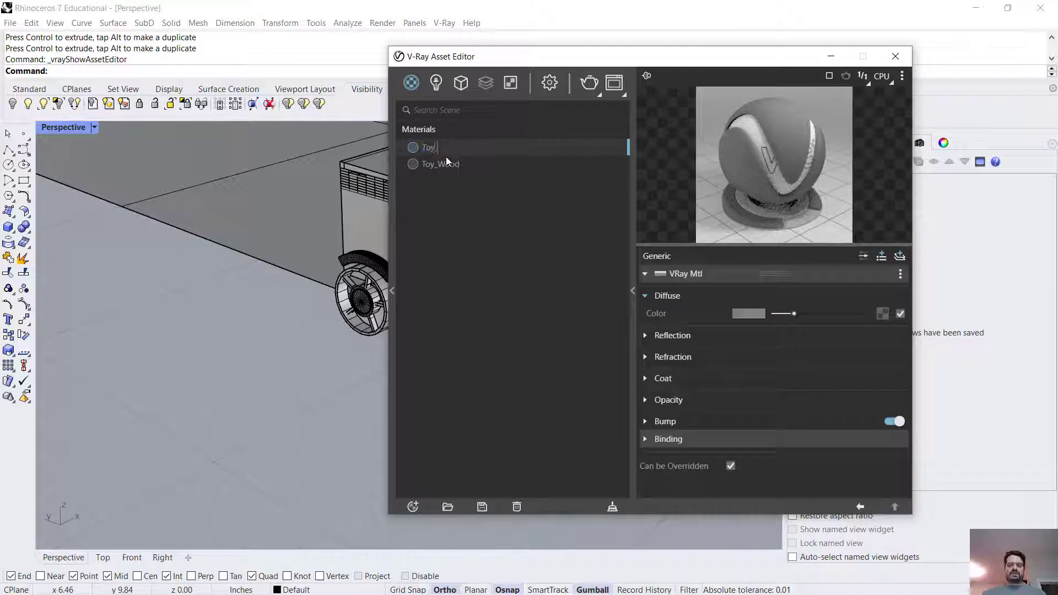
text(Toy_Metal)
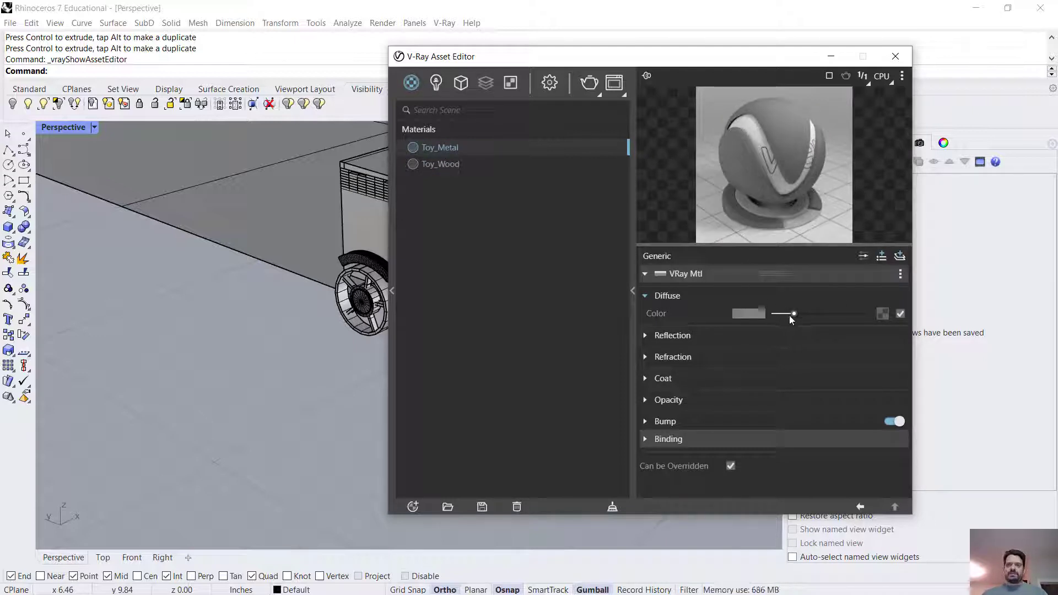
Give Toy_Metal a dark diffuse, near-white reflection, Fresnel off and reflection glossiness 0.6.
drag(793, 314, 780, 313)
click(673, 335)
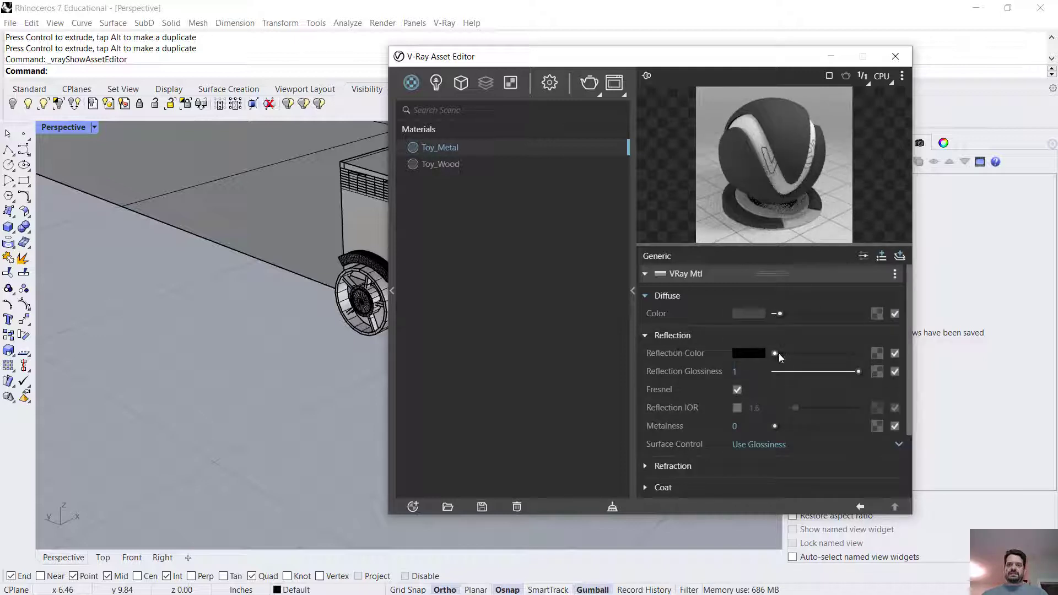
drag(775, 353, 841, 353)
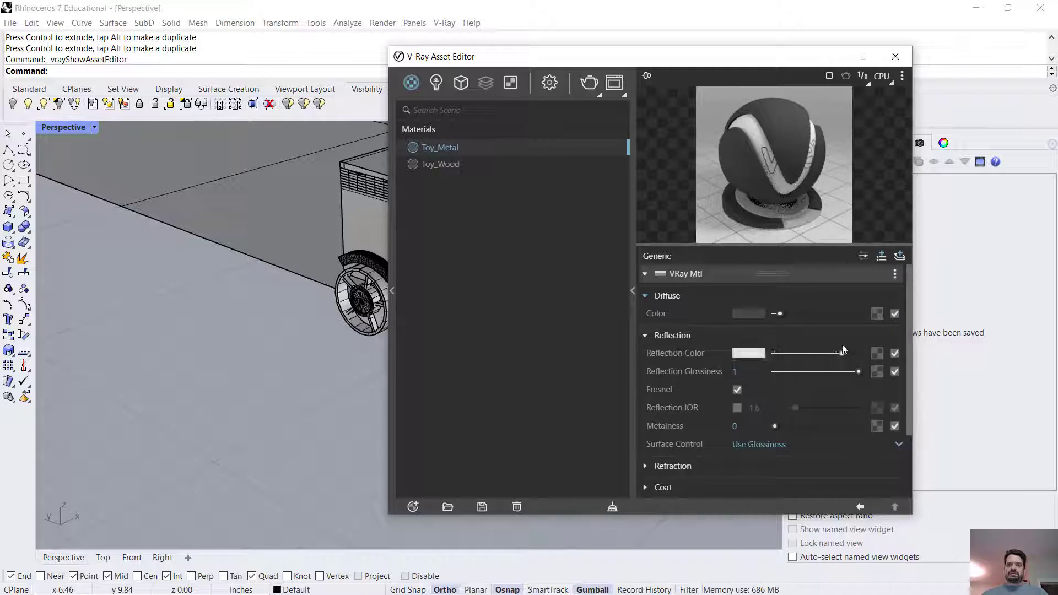
click(737, 390)
drag(851, 373, 826, 373)
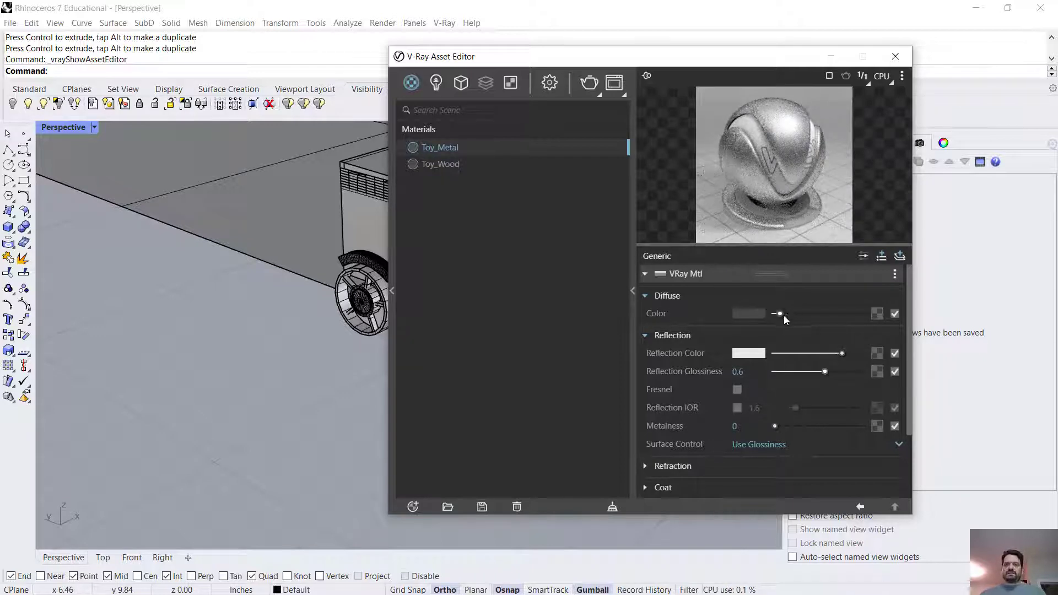
drag(783, 316, 779, 314)
drag(841, 353, 817, 353)
drag(681, 65, 800, 60)
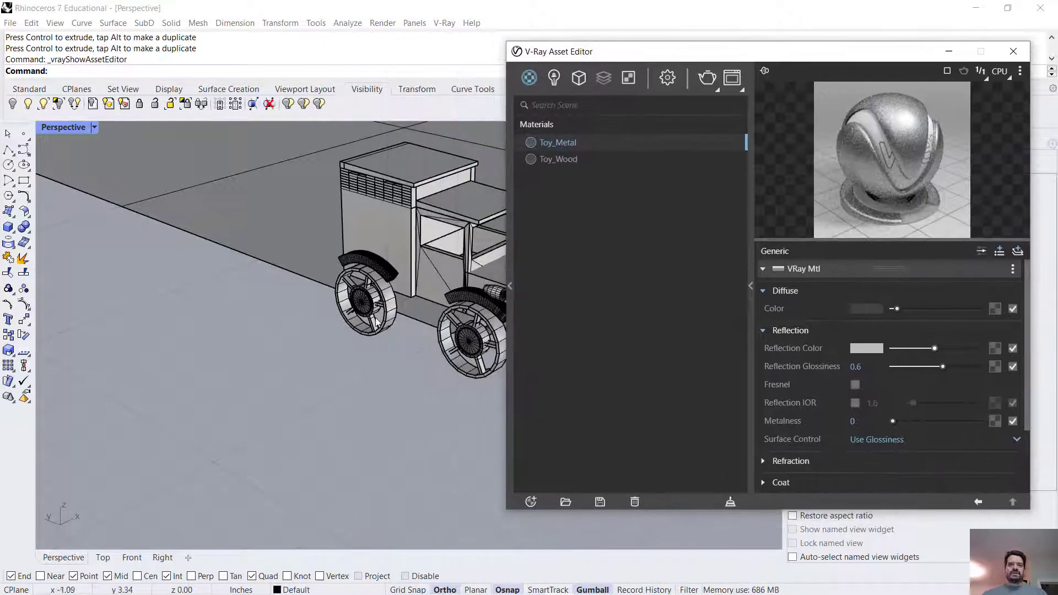
Apply the Toy_Wood material to the whole window-selected truck.
scroll(378, 297, up, 3)
scroll(378, 298, down, 5)
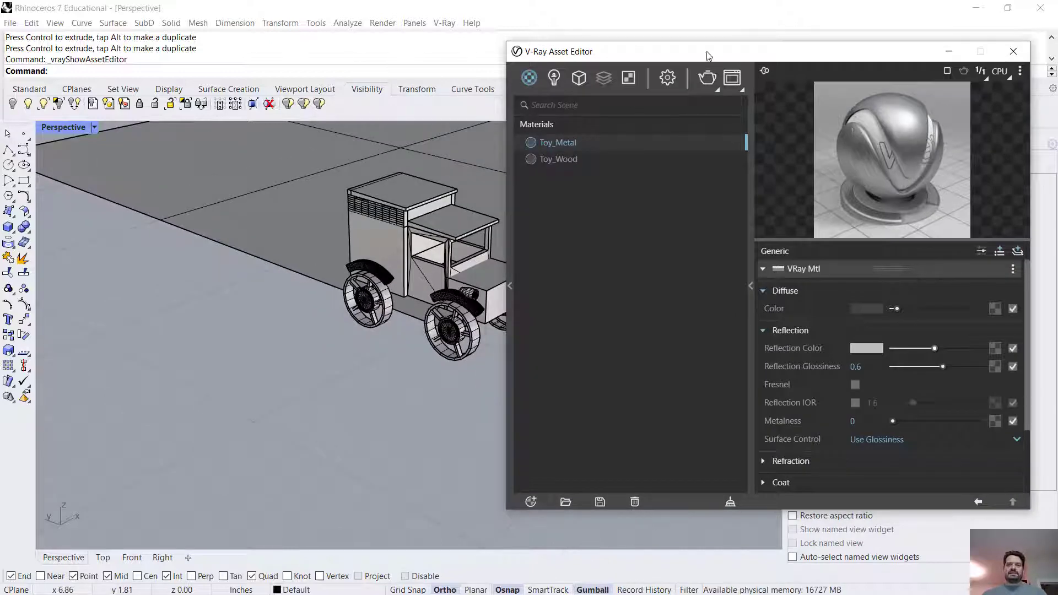
drag(709, 52, 863, 199)
drag(322, 365, 600, 247)
drag(828, 199, 669, 108)
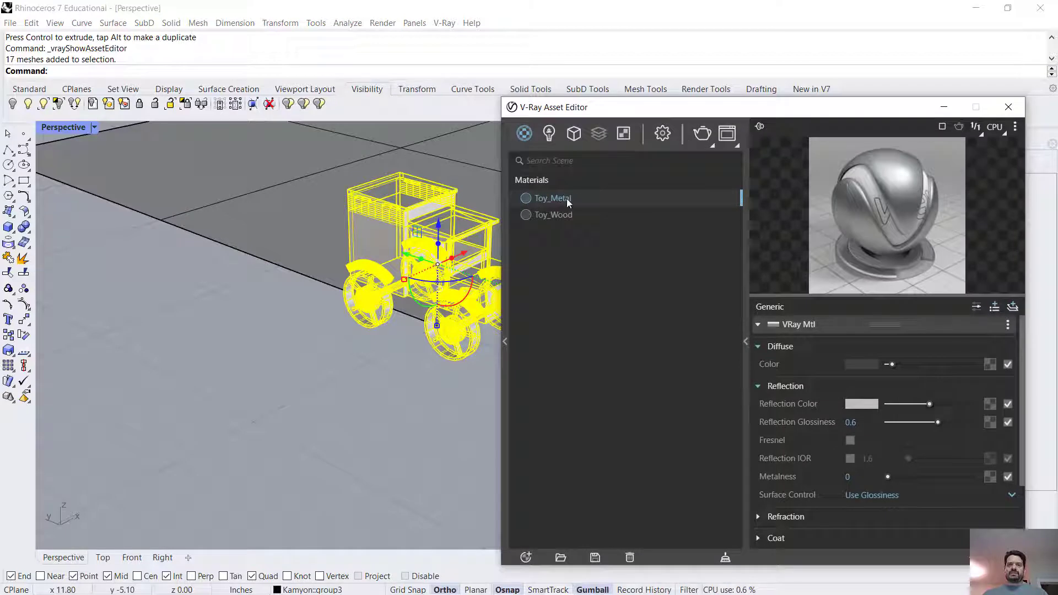
right_click(566, 199)
click(547, 219)
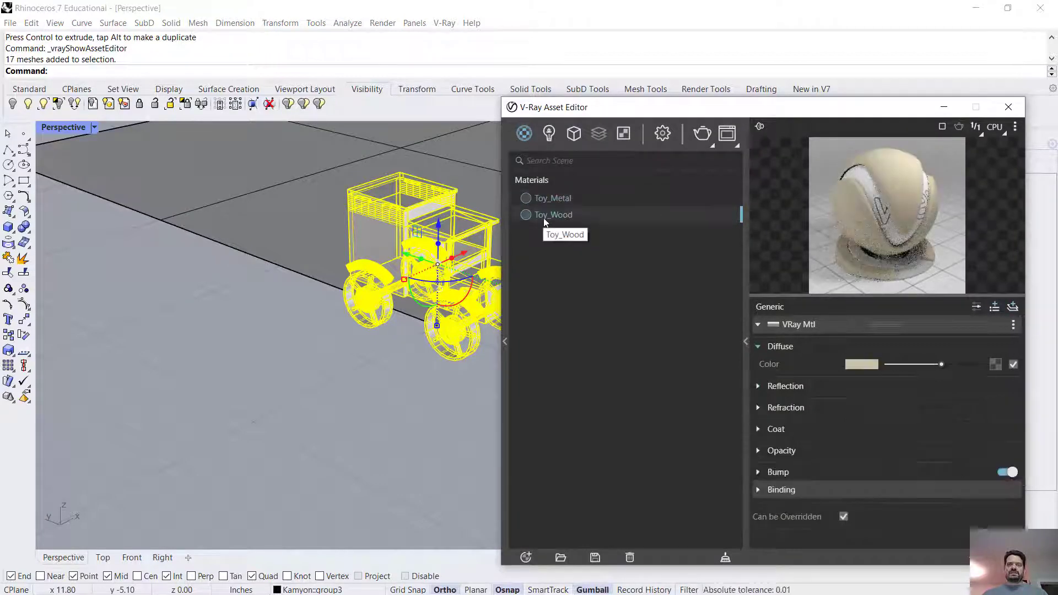
right_click(544, 217)
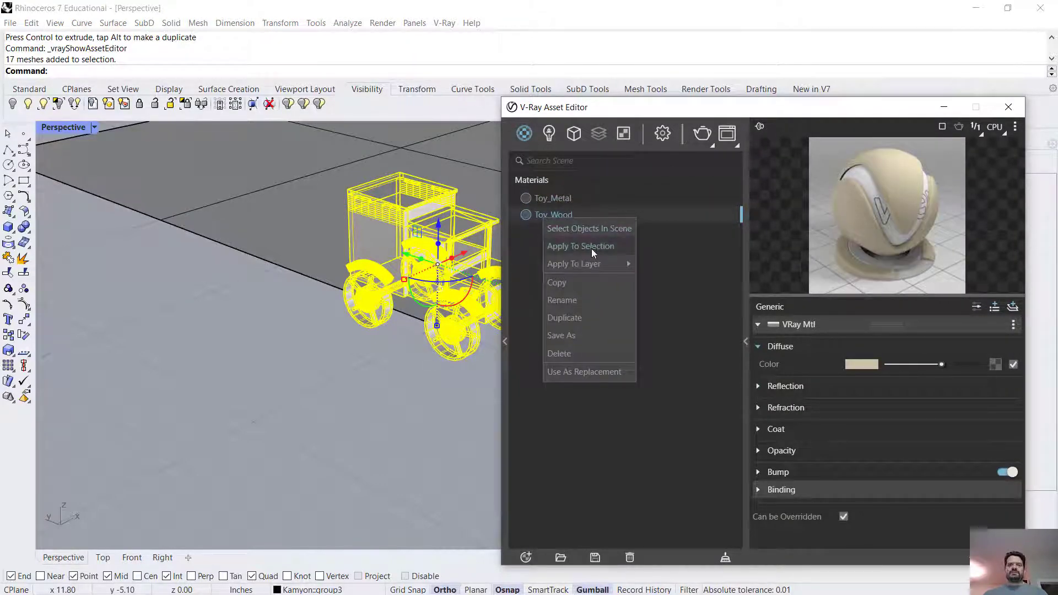
click(593, 249)
click(384, 388)
Select all four of the truck's wheels.
click(384, 313)
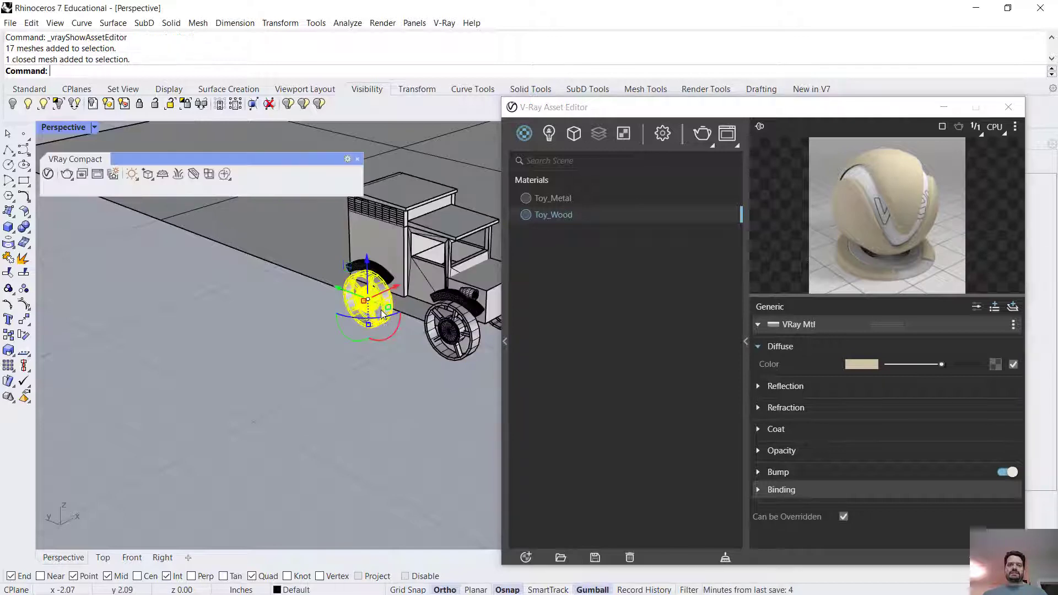
shift+click(432, 327)
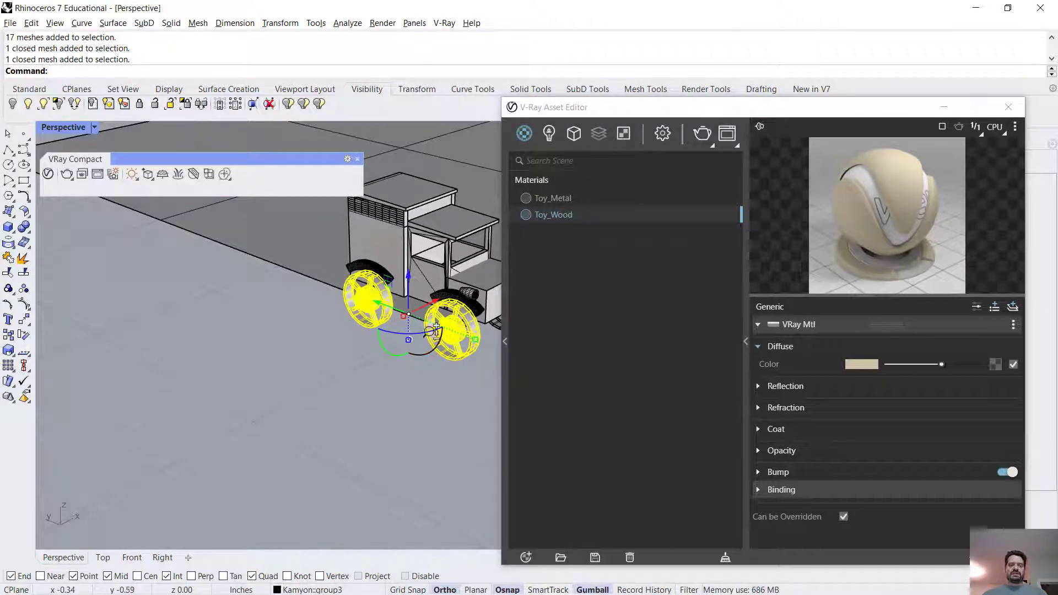
drag(428, 330, 385, 359)
key(ctrl+z)
click(375, 314)
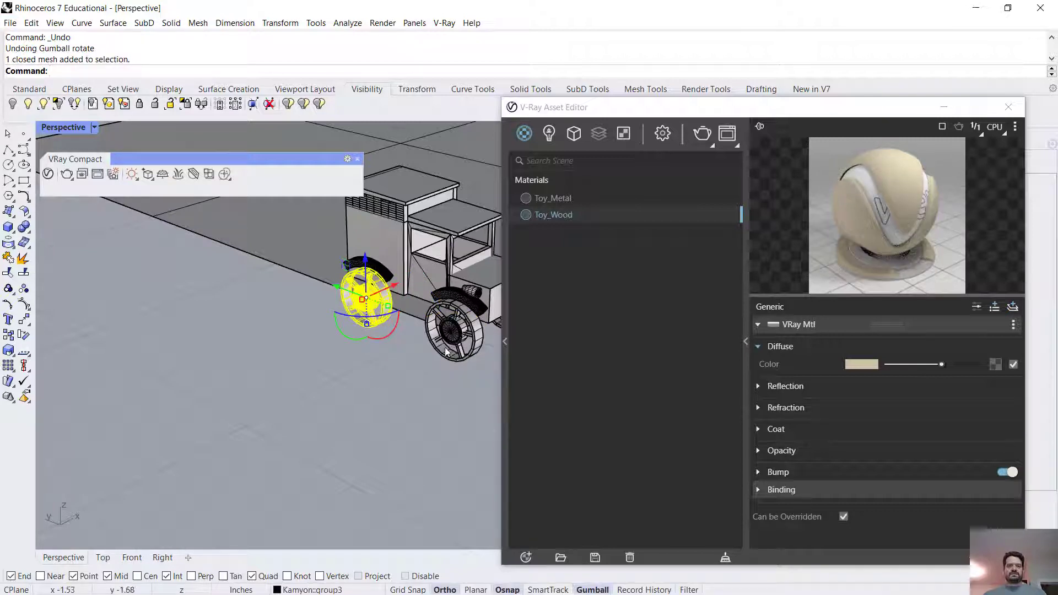
shift+click(447, 352)
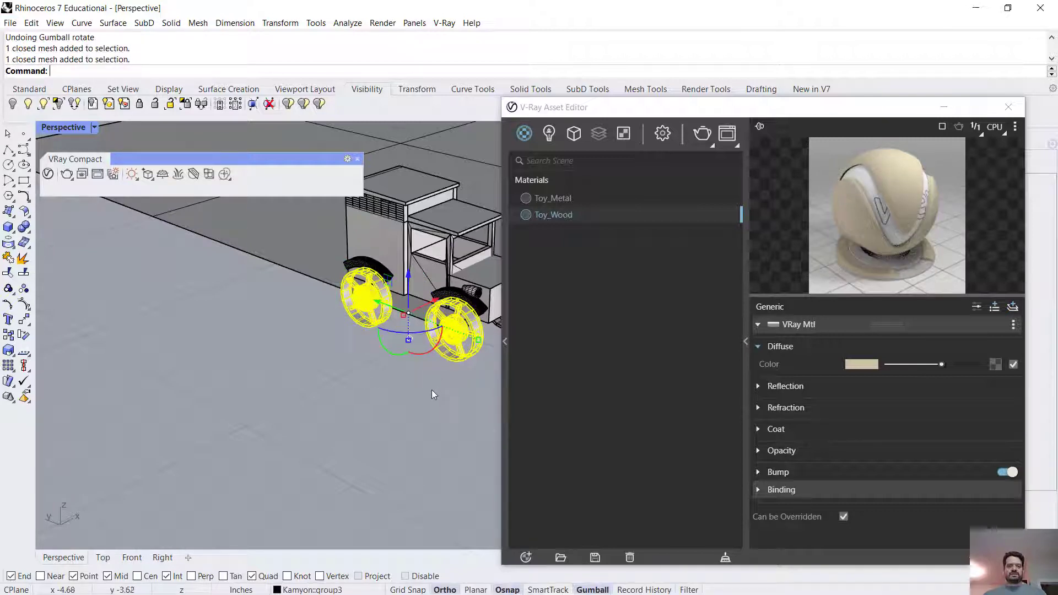
click(348, 389)
click(364, 297)
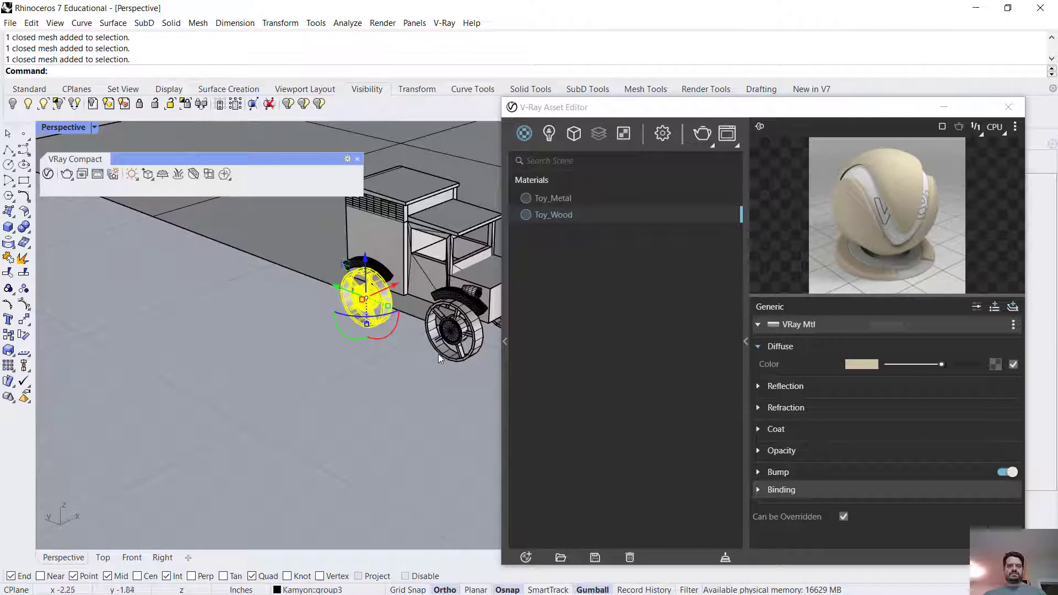
shift+click(439, 358)
right_drag(427, 378, 323, 360)
shift+click(323, 360)
shift+click(429, 292)
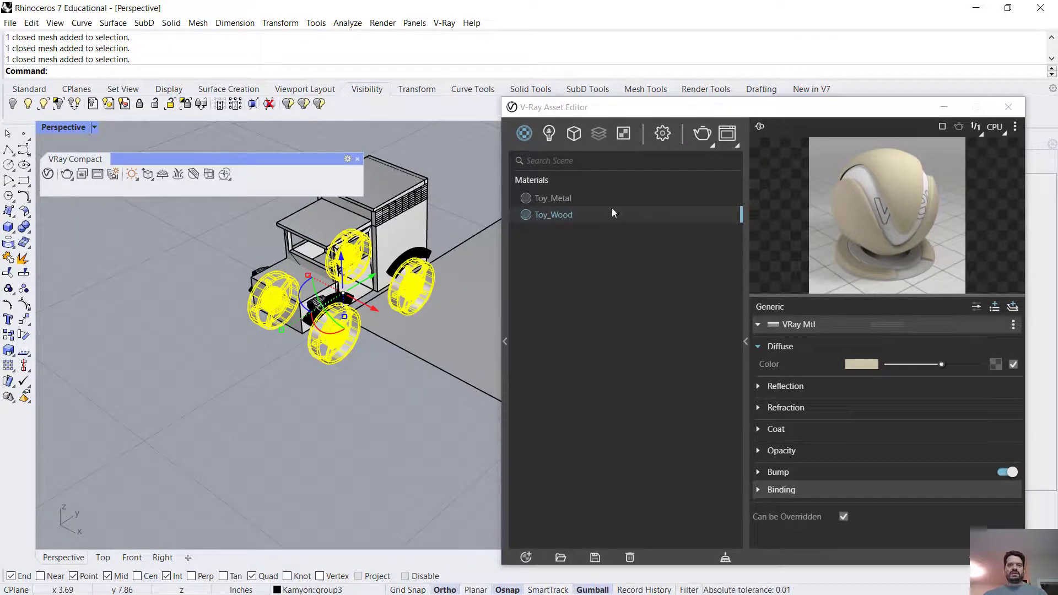
Apply Toy_Metal to the selected wheels and close the V-Ray Asset Editor.
click(560, 198)
right_click(559, 199)
click(618, 225)
click(1008, 107)
click(208, 331)
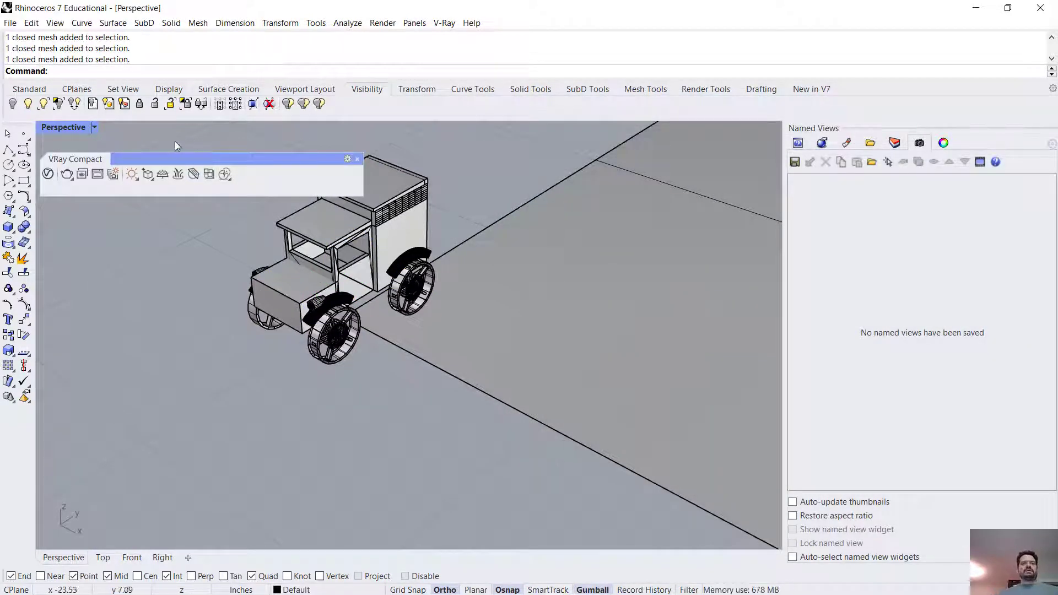
Run Block on the window-selected truck with base point 0 and name Toy_Truck.
click(209, 175)
text(Block)
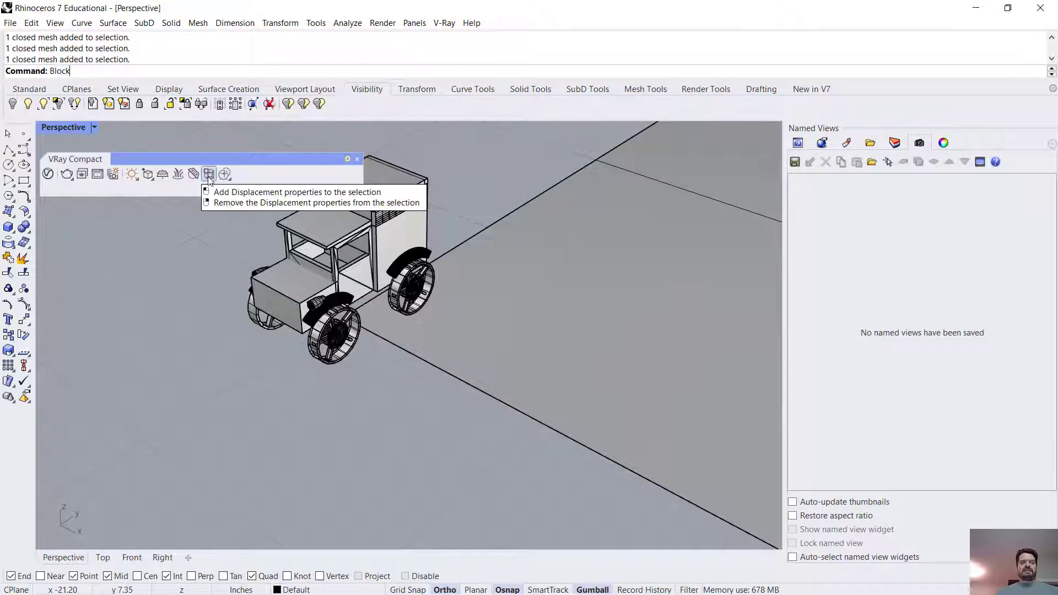
key(Return)
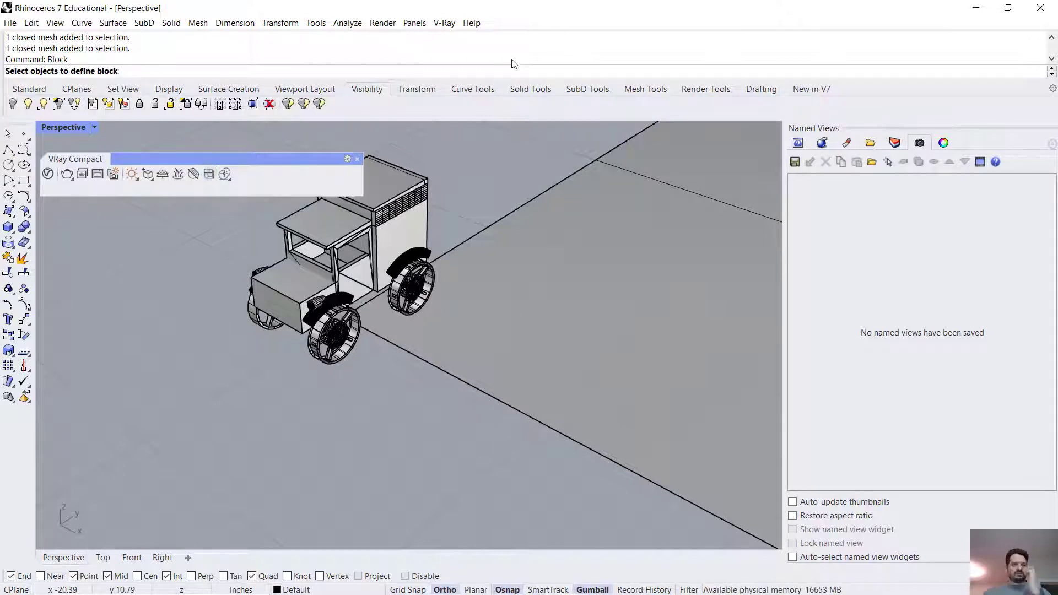
drag(217, 135, 484, 410)
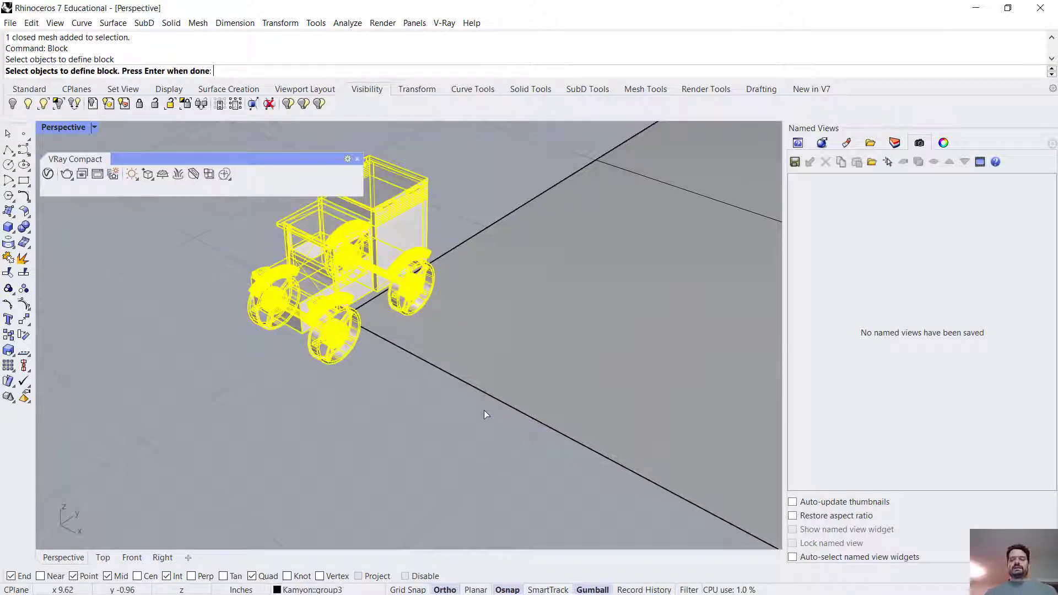
key(Return)
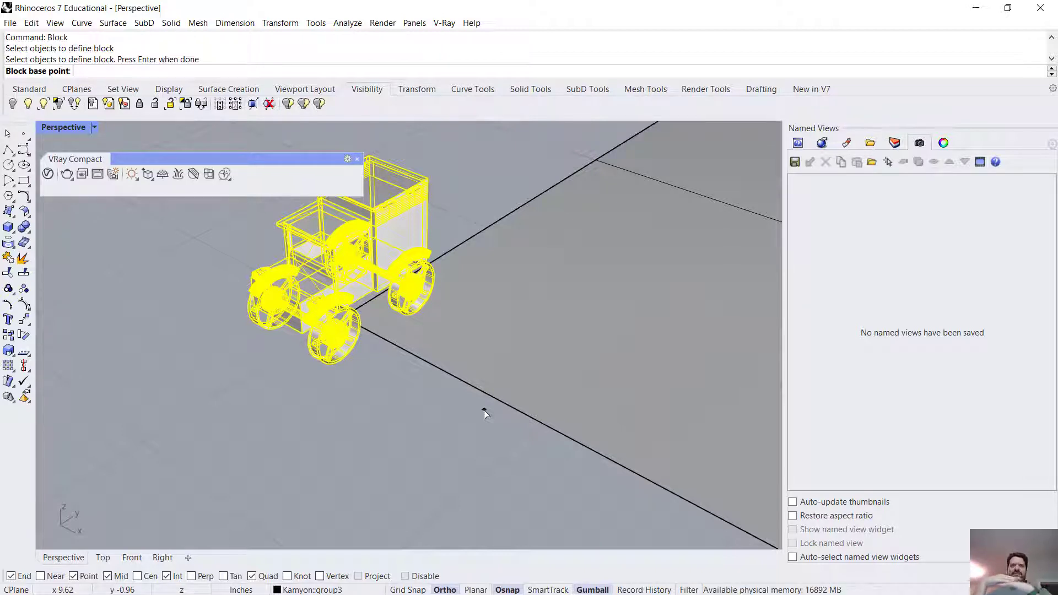
text(0,0,0)
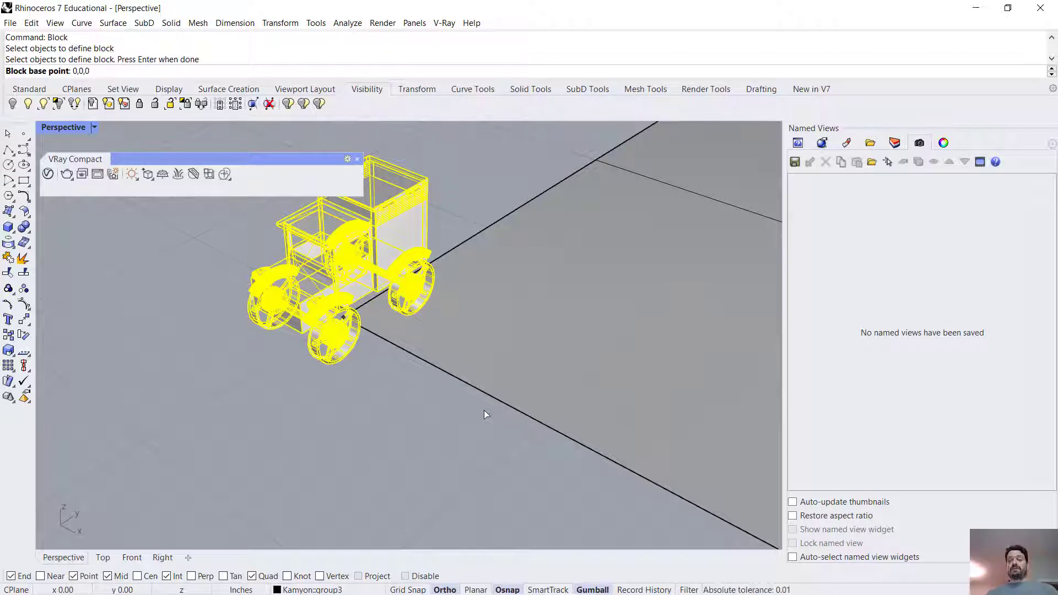
key(Return)
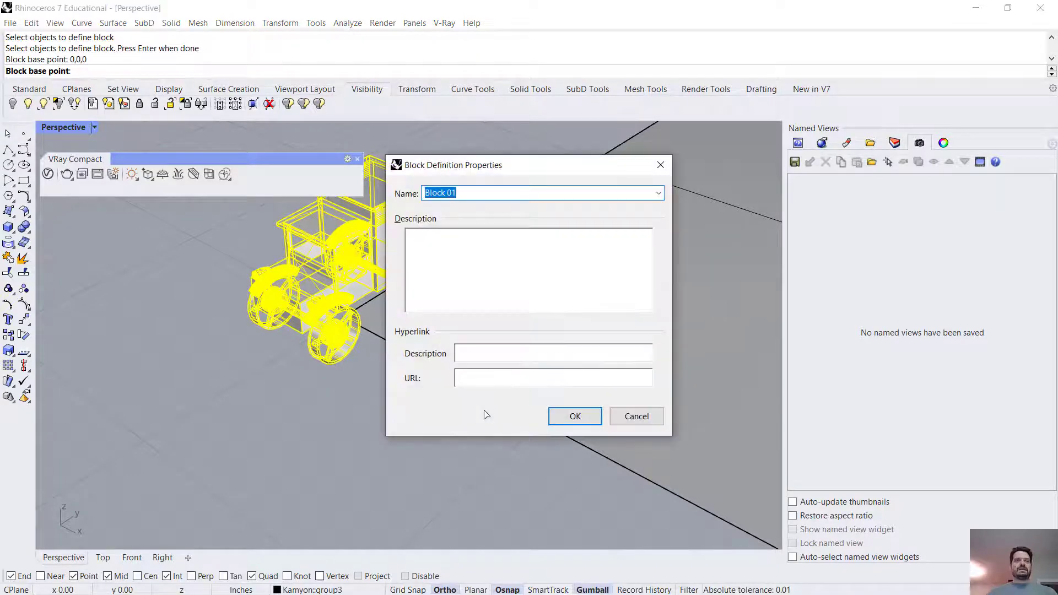
text(Toy_Truck)
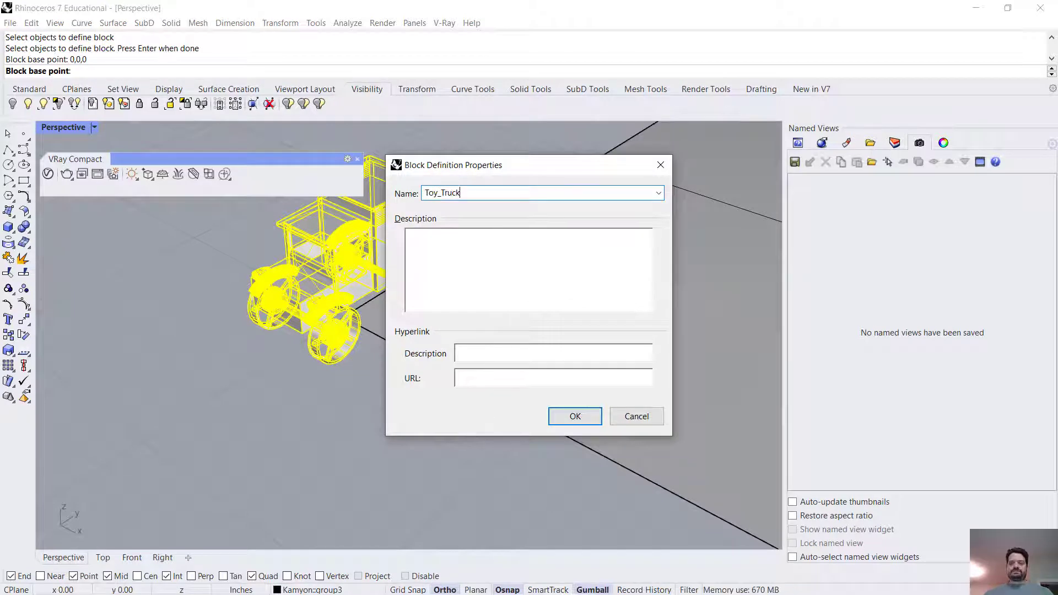
key(Return)
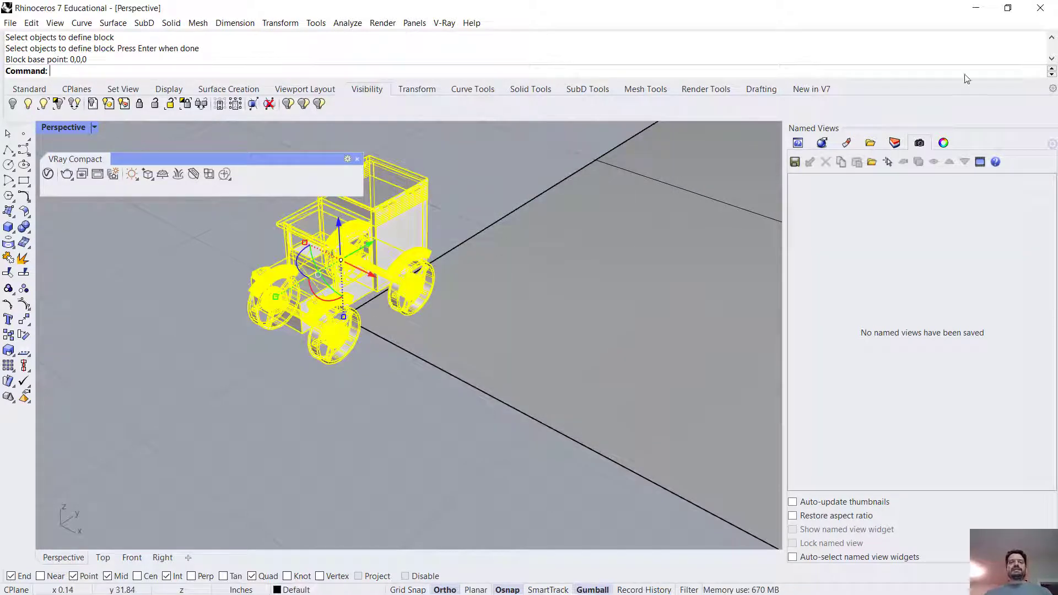
Select the Toy_Truck block and show its Object Properties.
click(526, 174)
click(430, 197)
click(467, 174)
click(424, 209)
click(459, 187)
click(434, 212)
click(449, 199)
click(429, 209)
click(943, 144)
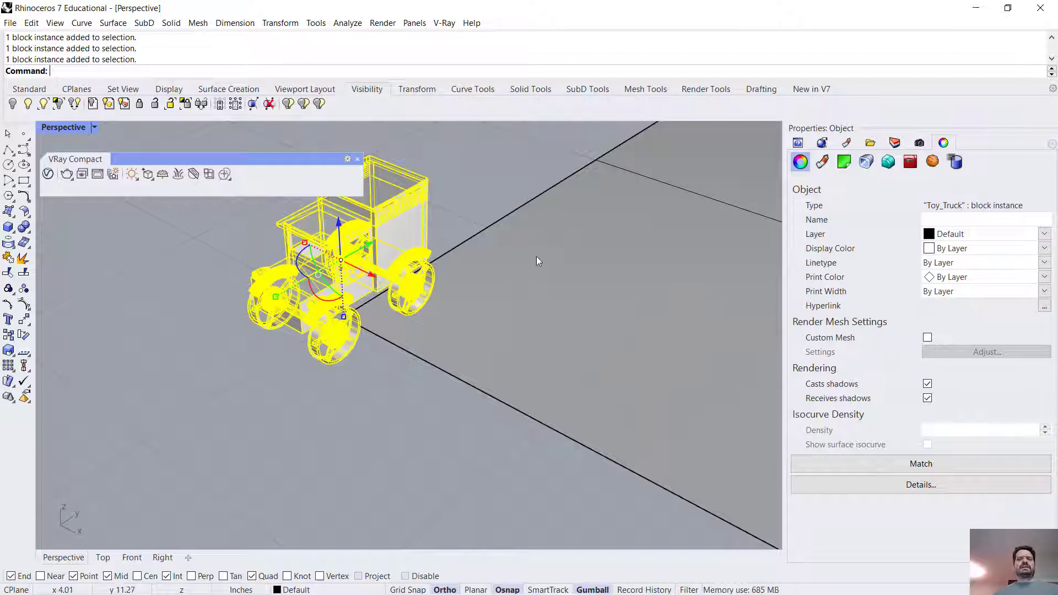
Drag the Toy_Truck block from the corner onto the middle of the ground plane.
scroll(537, 256, down, 4)
shift+right_drag(534, 303, 308, 326)
drag(304, 311, 596, 282)
right_drag(595, 282, 158, 246)
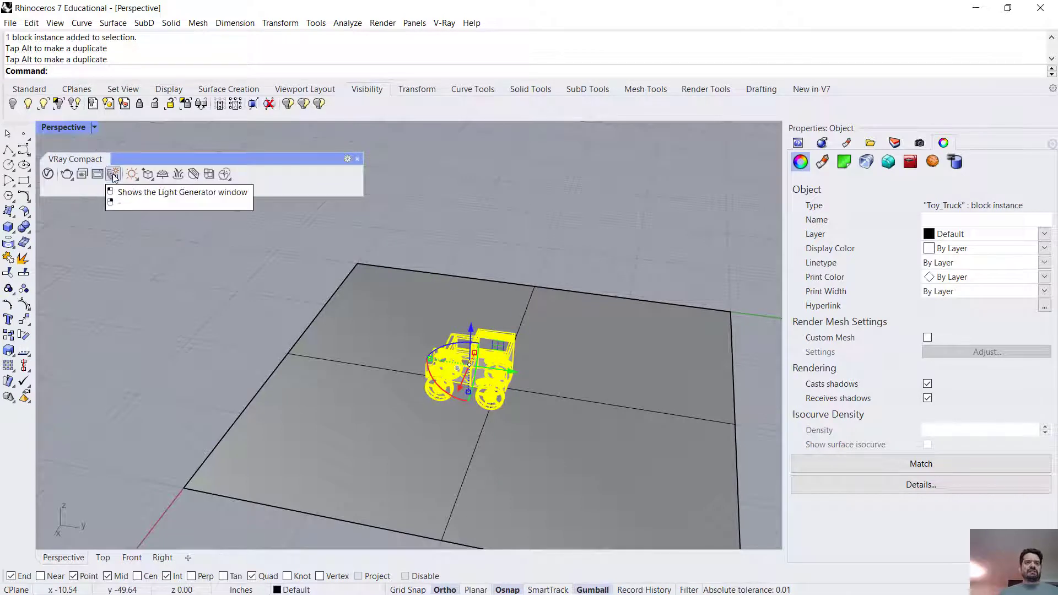
Draw a V-Ray rectangle light spanning the truck with three corner points.
click(137, 182)
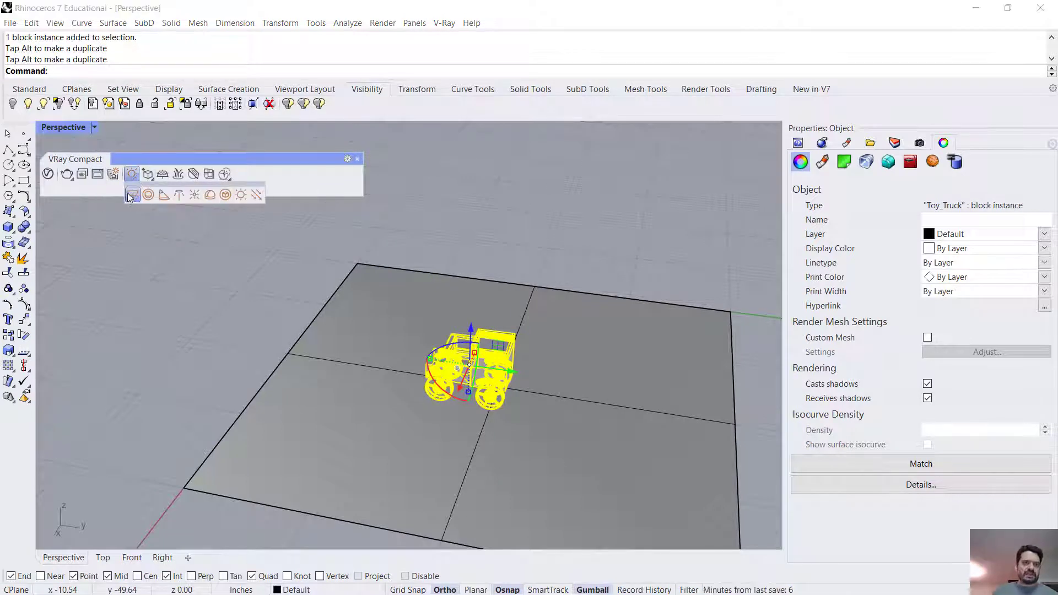
click(132, 195)
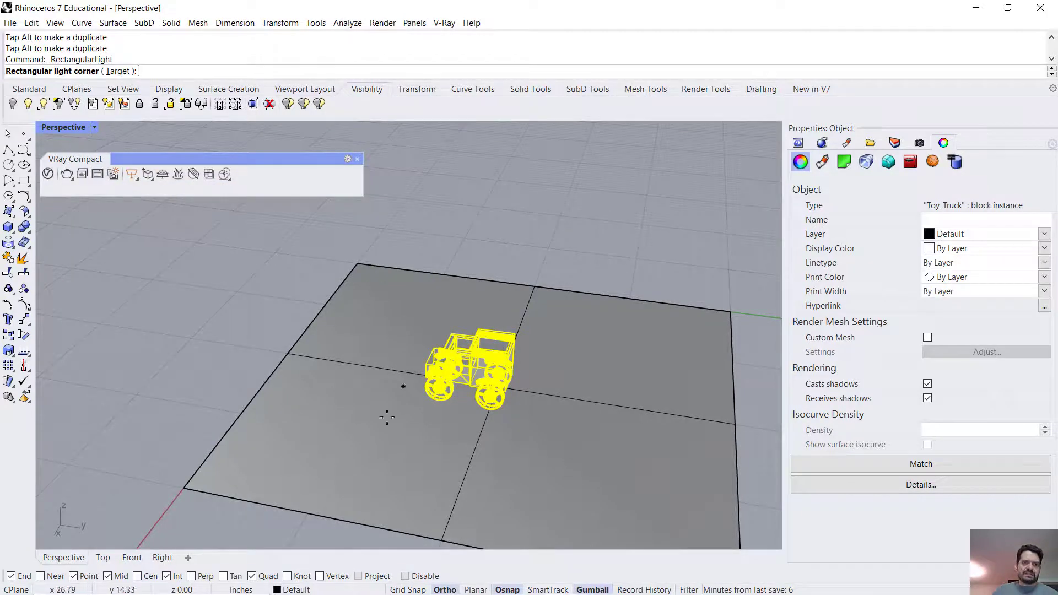
click(377, 428)
click(427, 330)
click(576, 389)
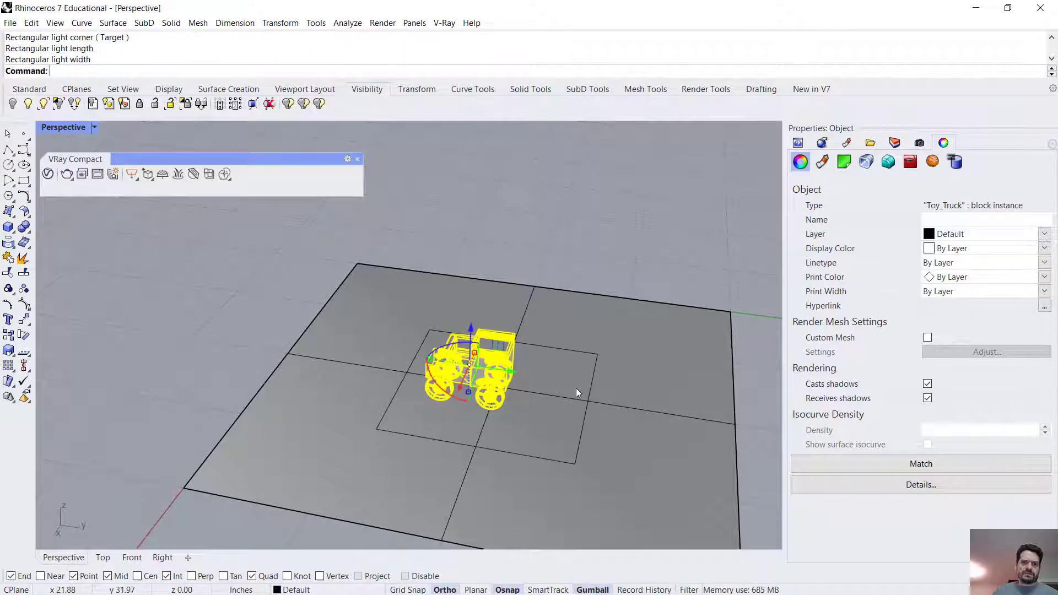
Select the rectangle light among overlapping objects and lift it above the truck.
click(587, 389)
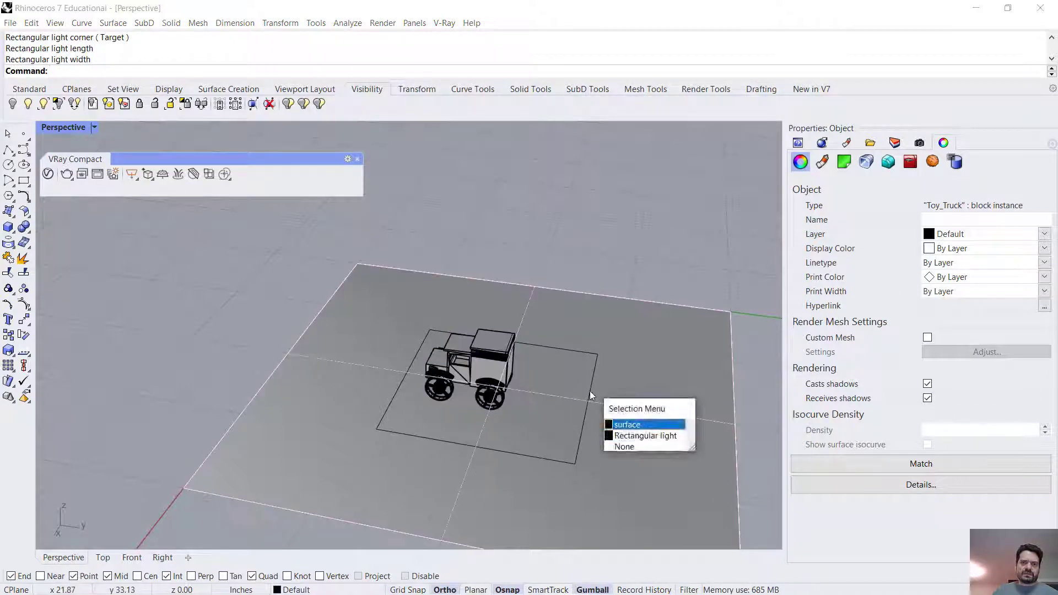
click(620, 438)
drag(484, 349, 483, 232)
right_drag(483, 232, 553, 230)
key(Escape)
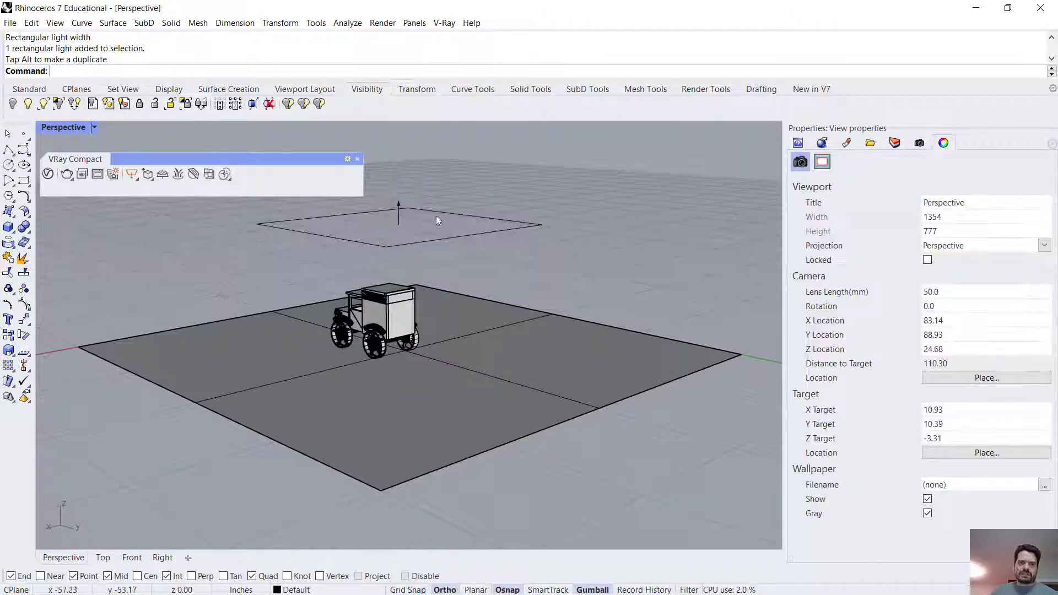
Rotate the rectangle light 180 degrees so it faces down.
click(398, 219)
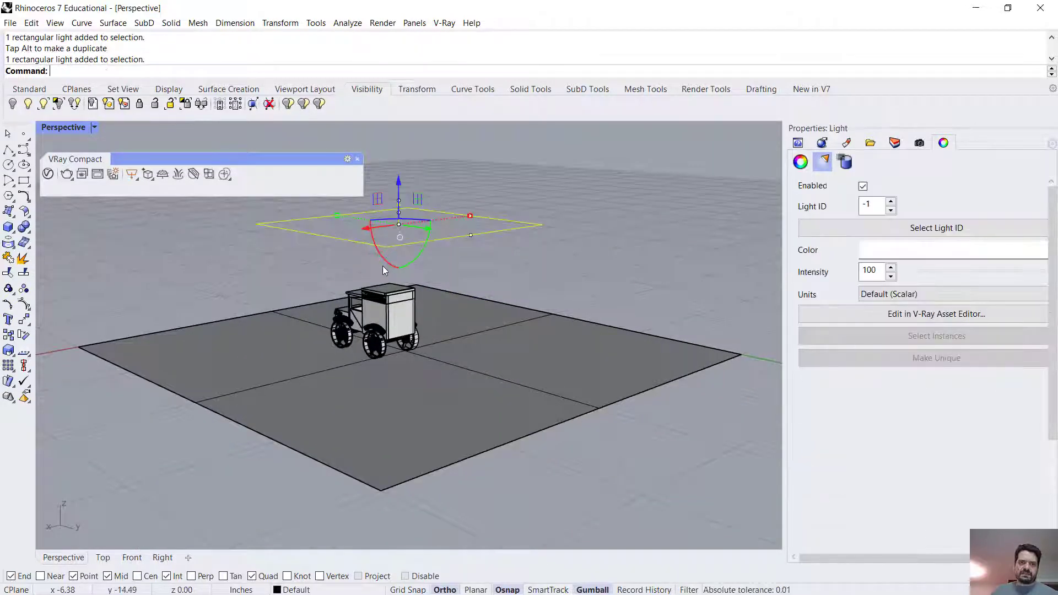
click(407, 269)
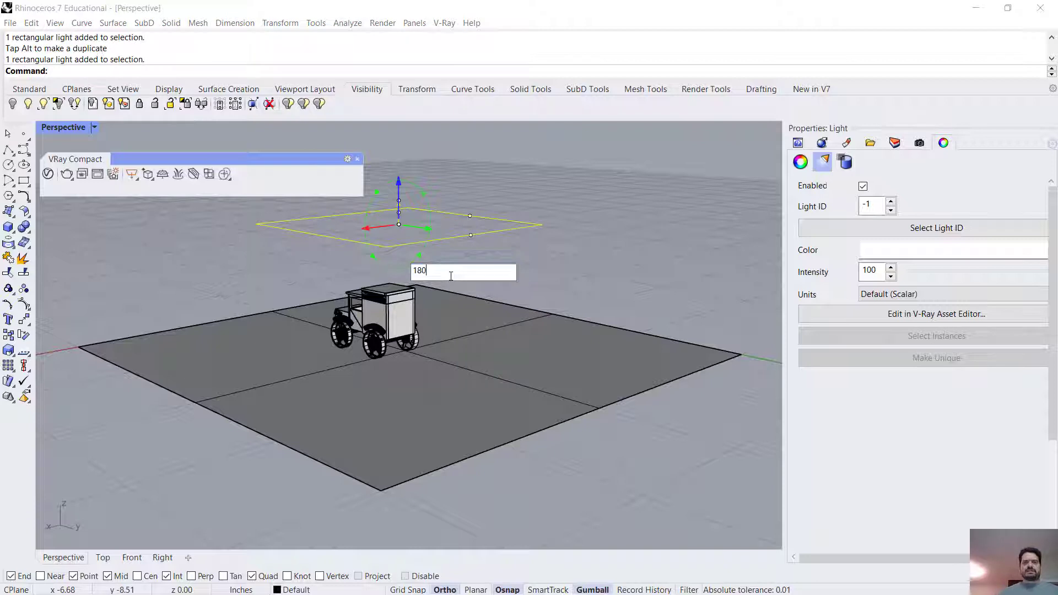
key(Return)
click(702, 287)
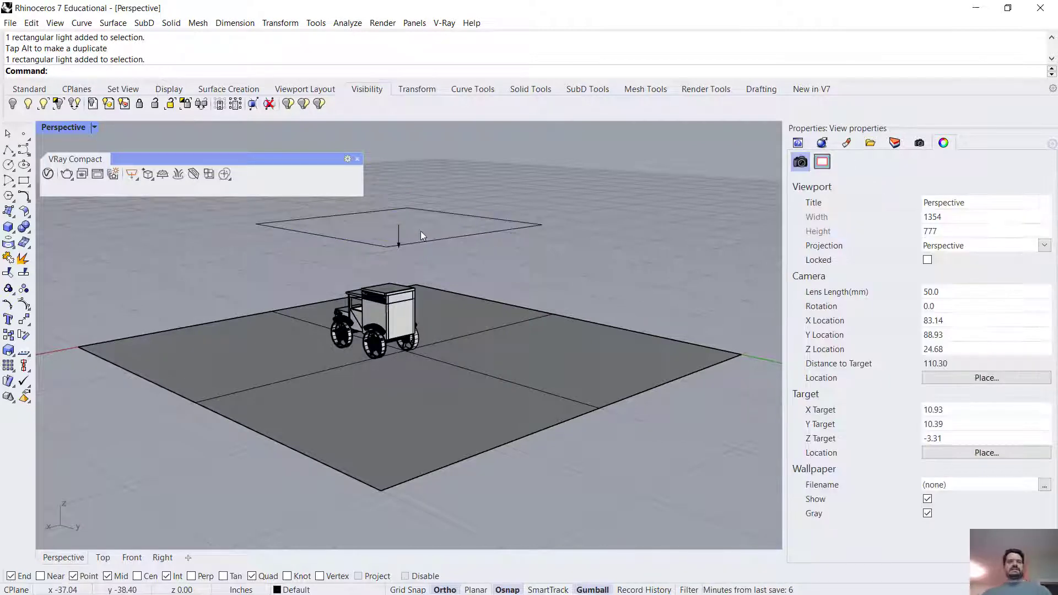
Raise the light further above the truck.
click(406, 241)
drag(397, 198, 401, 138)
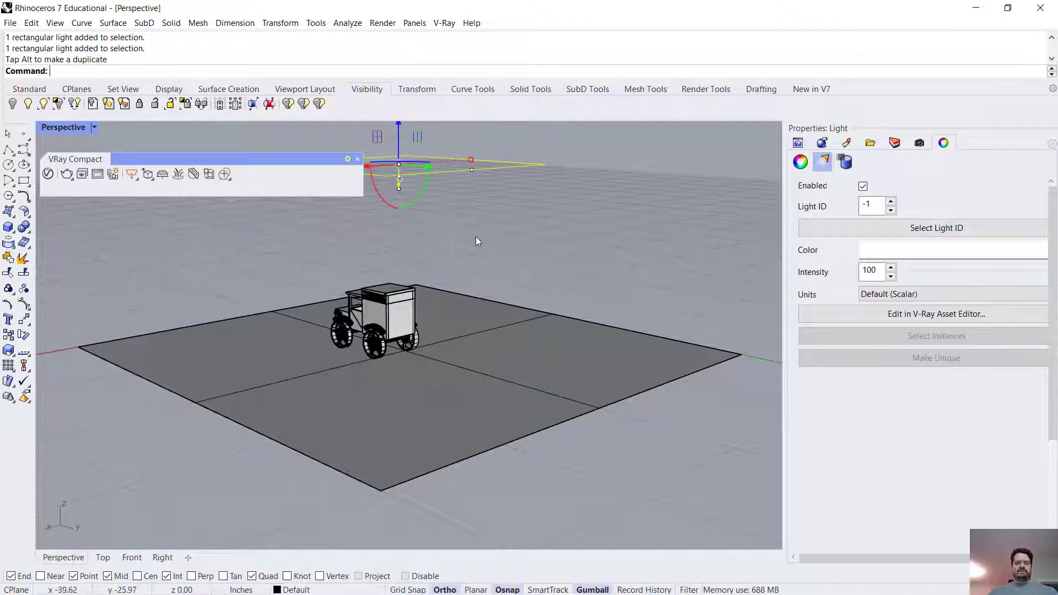
scroll(165, 215, up, 3)
Review the Environment section of the V-Ray render settings.
click(48, 174)
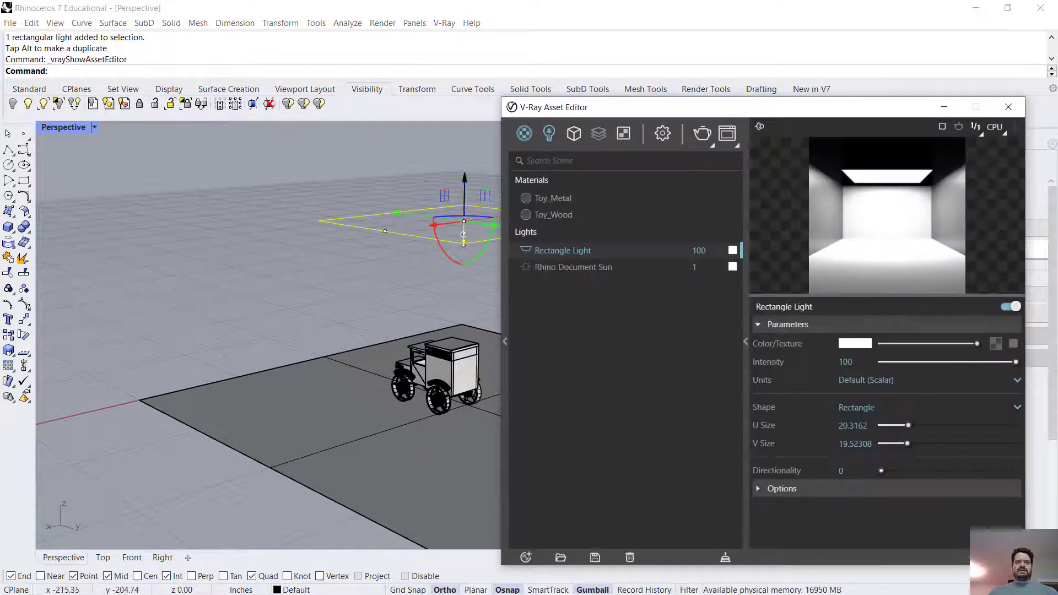
click(662, 133)
drag(606, 107, 495, 69)
click(510, 322)
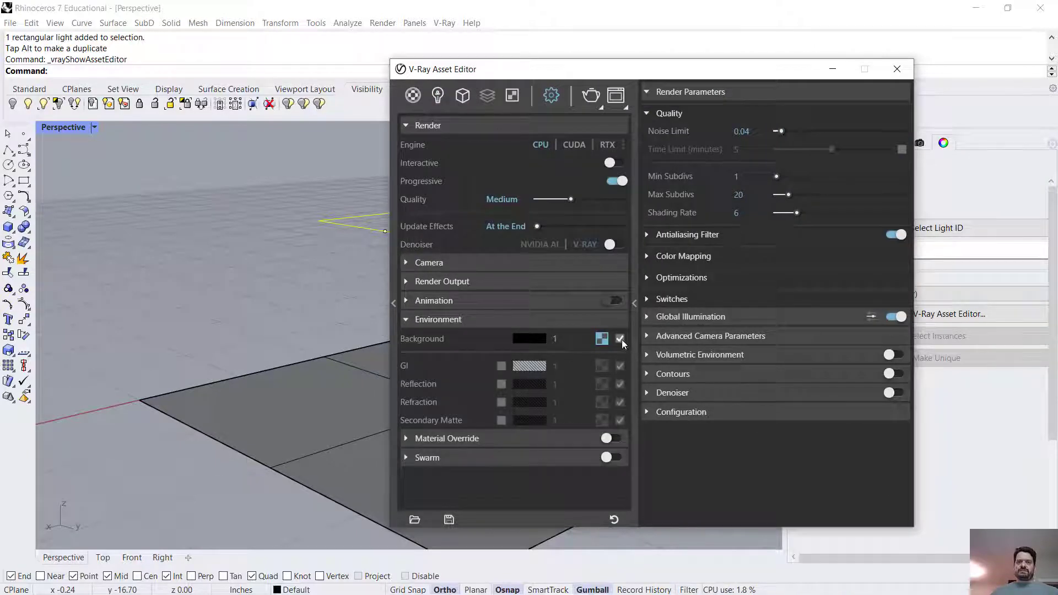
Hide the V-Ray settings window, then orbit and zoom the perspective view onto the truck.
click(835, 69)
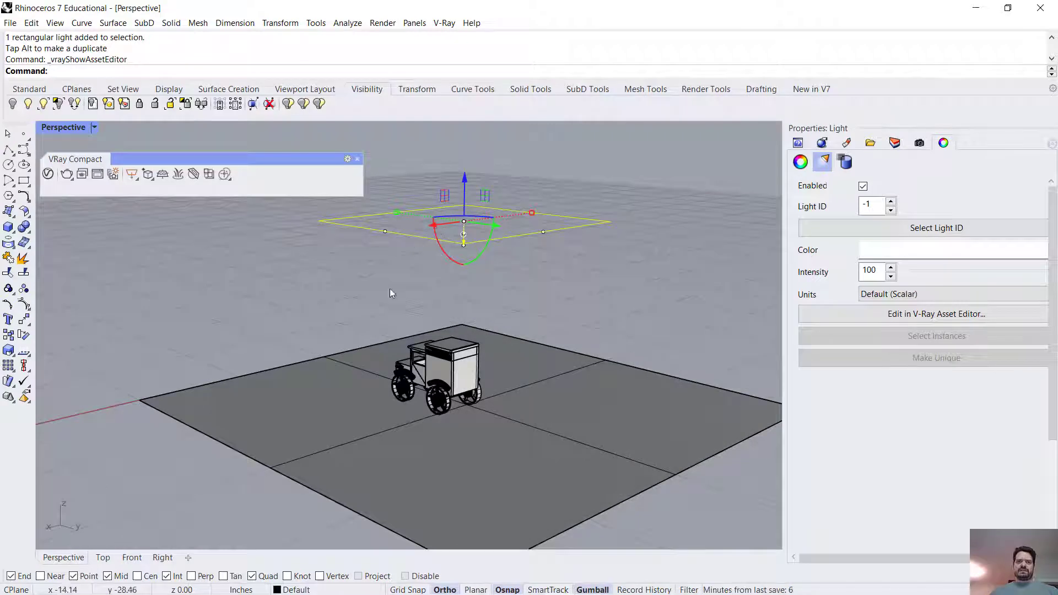
right_drag(378, 299, 271, 298)
scroll(508, 369, up, 5)
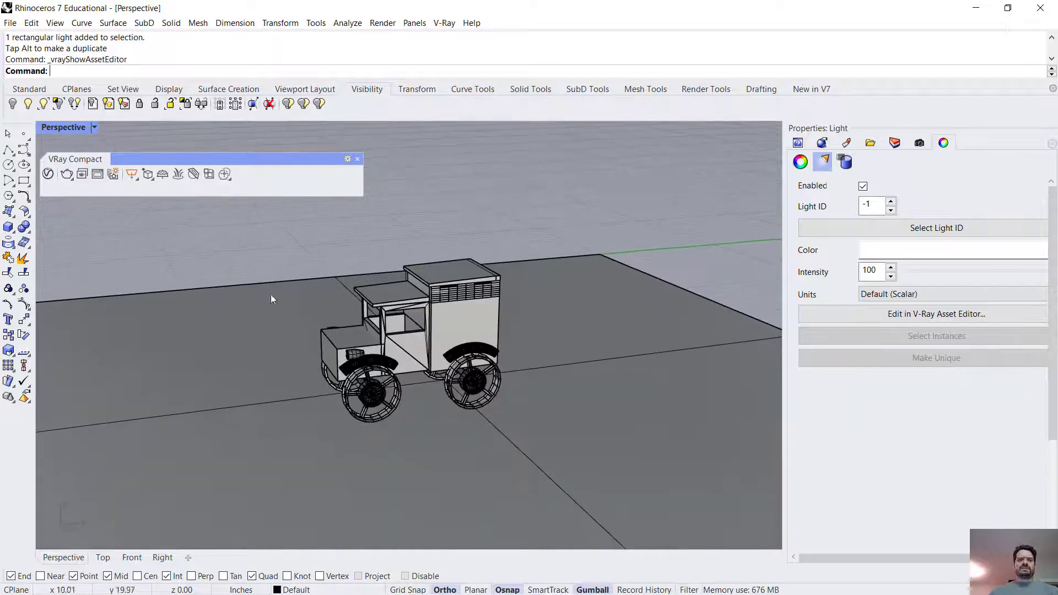
Run a test render, then set the V-Ray camera Exposure Value to 14.
click(67, 174)
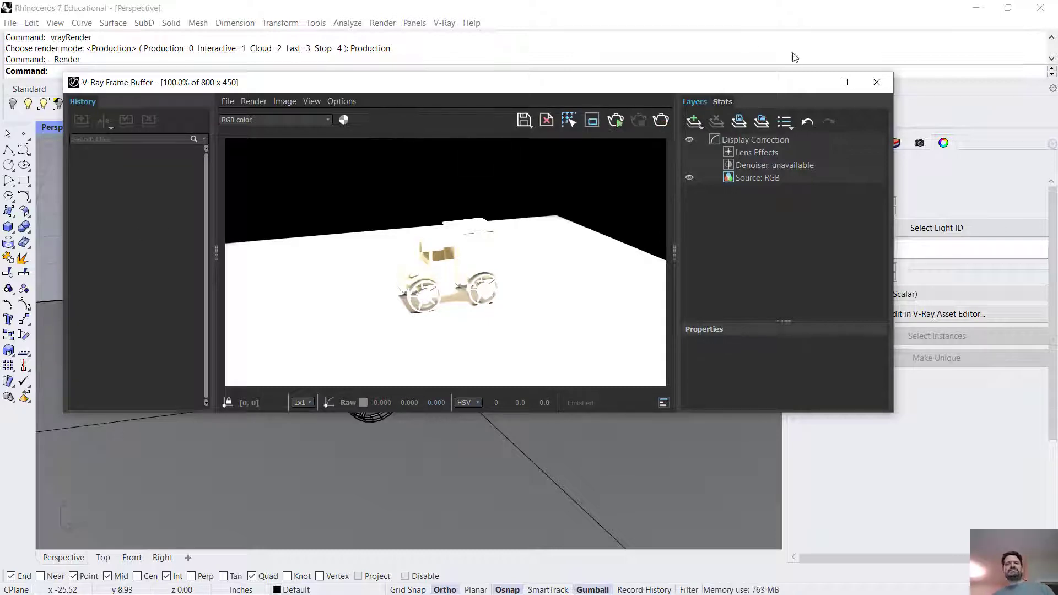
click(876, 82)
click(50, 174)
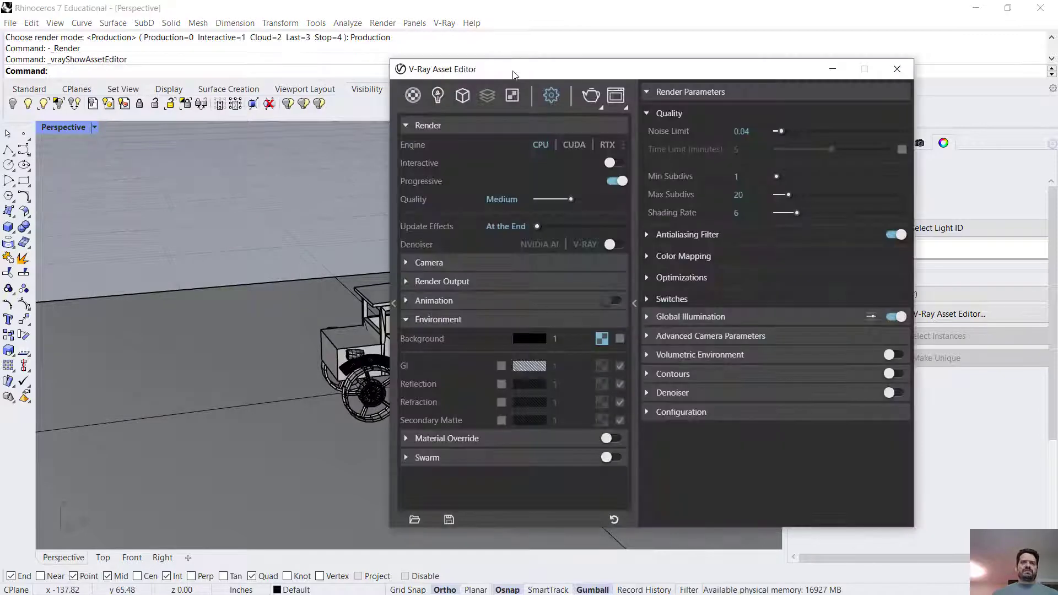
click(433, 125)
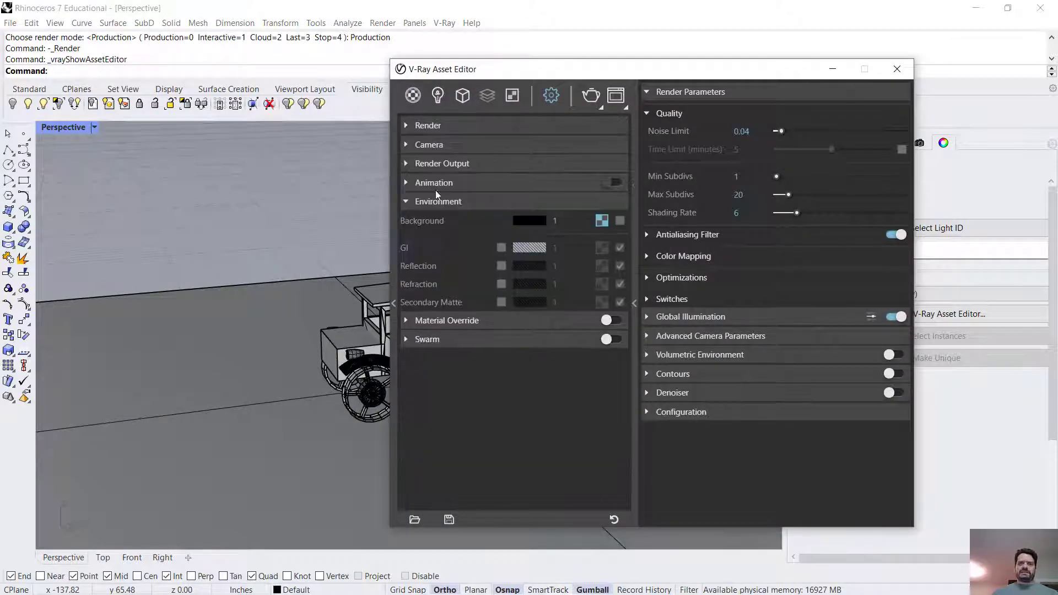
click(405, 146)
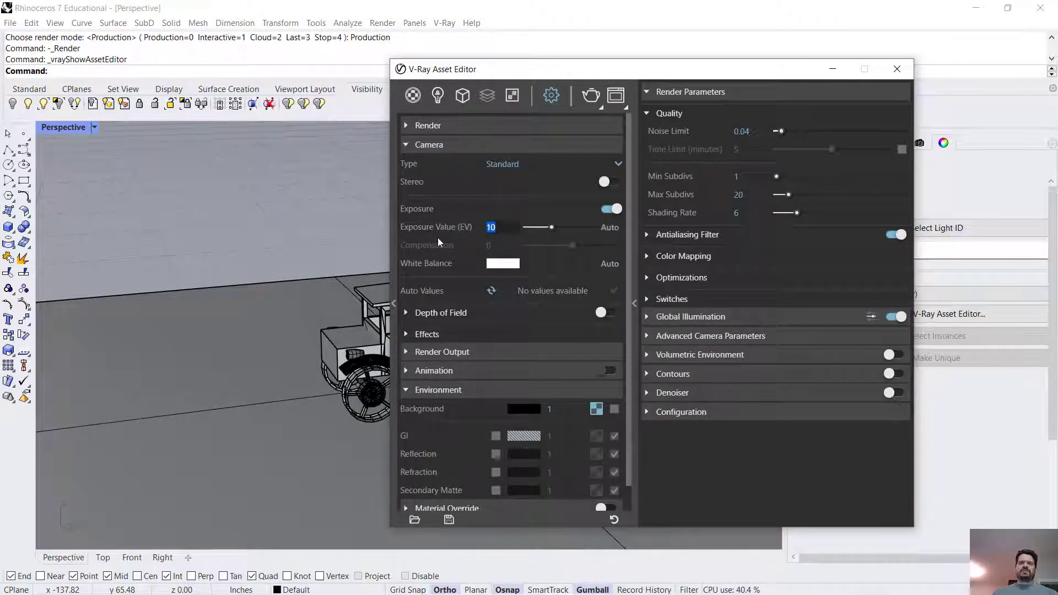
text(14)
key(Return)
Re-render the truck at 800 x 450 and zoom and pan the Frame Buffer over wheels and cab.
click(590, 102)
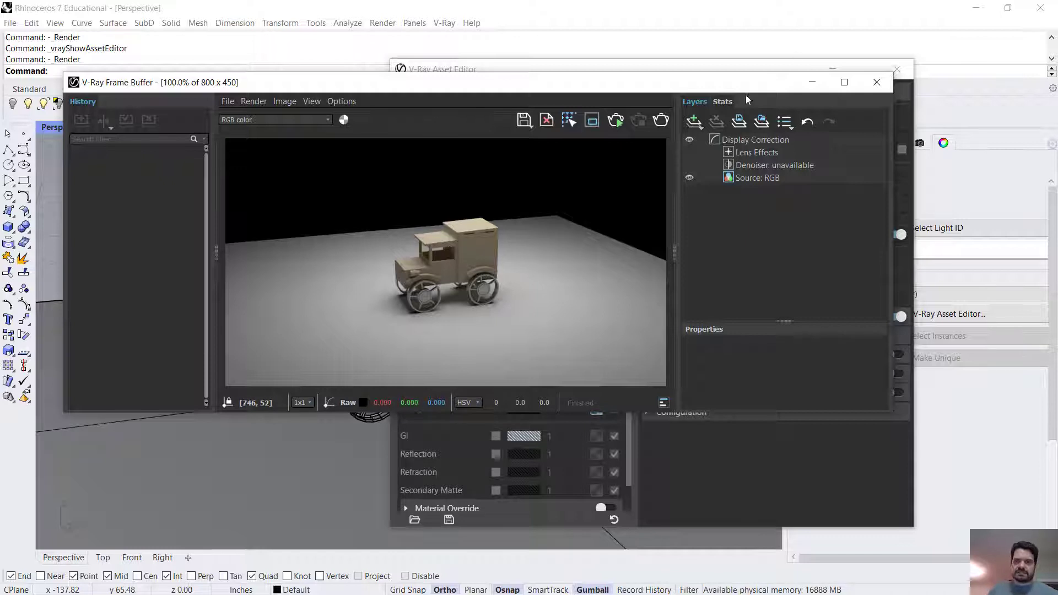
scroll(425, 265, up, 3)
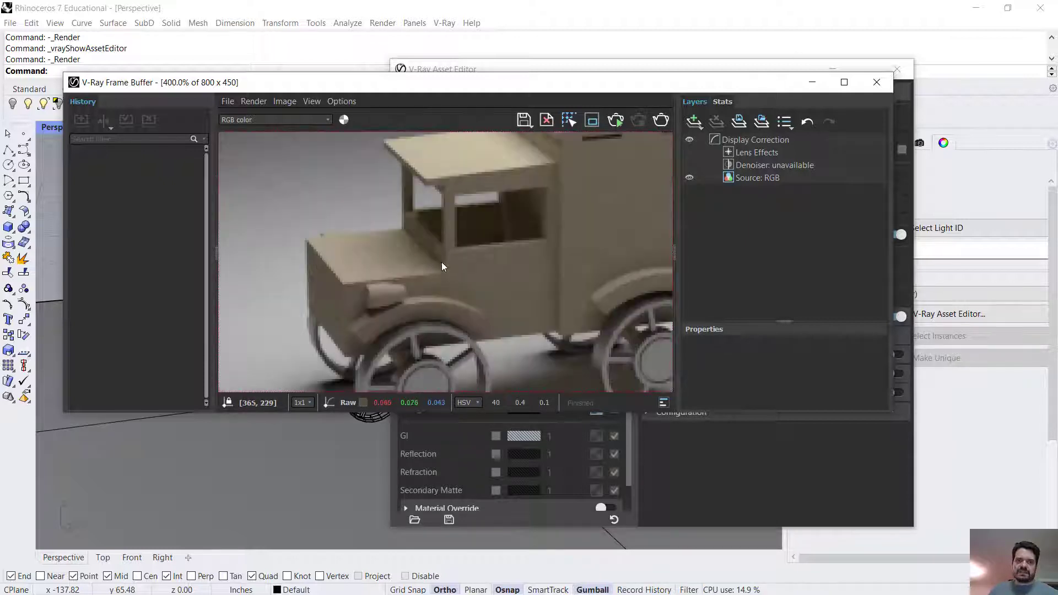
middle_drag(444, 267, 338, 182)
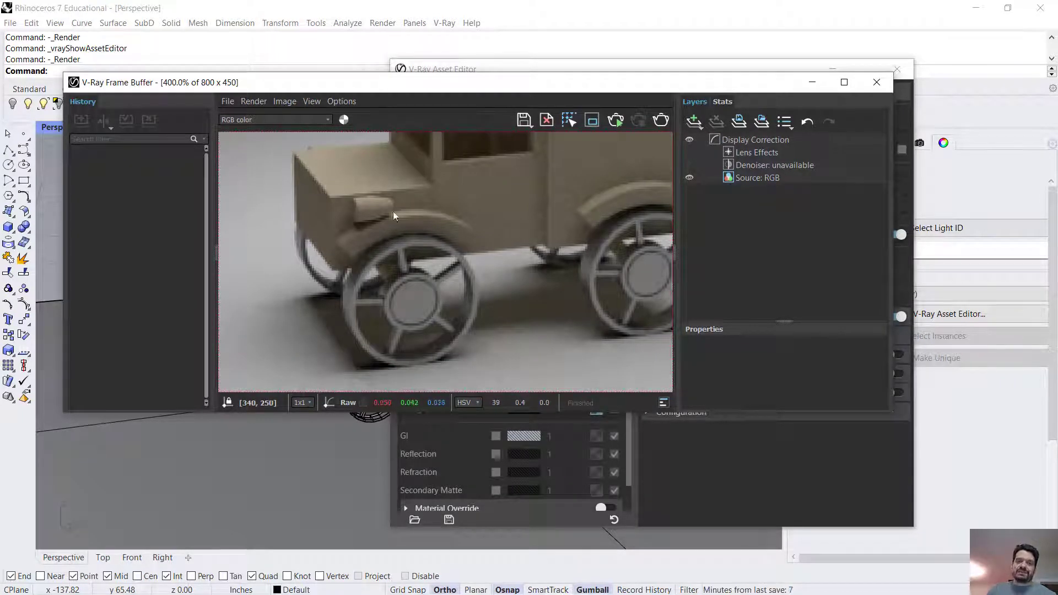
middle_drag(416, 215, 326, 363)
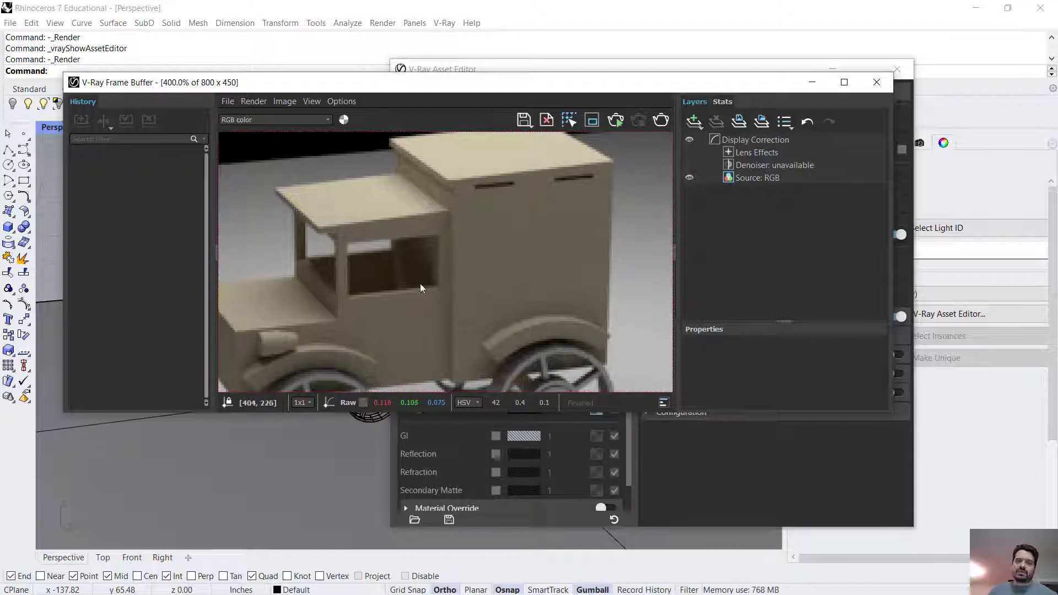
scroll(497, 286, down, 1)
middle_drag(484, 273, 412, 268)
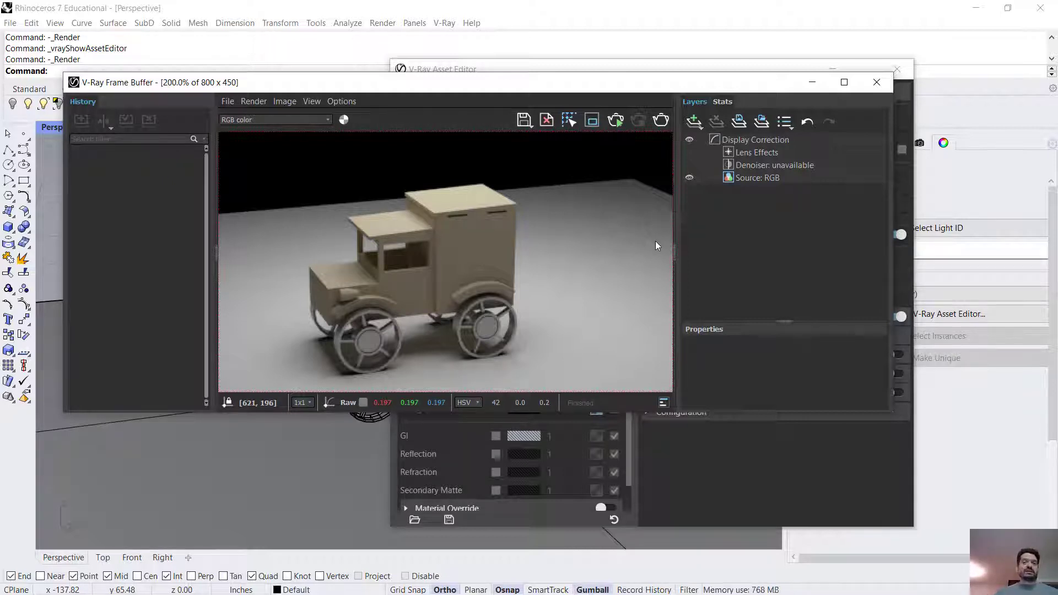
mouse_move(633, 585)
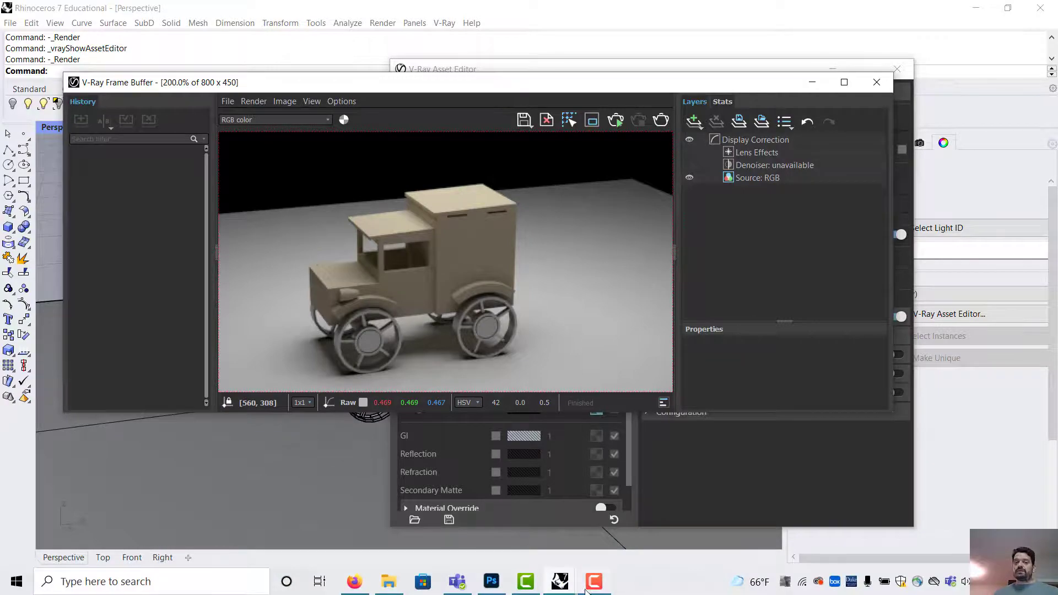